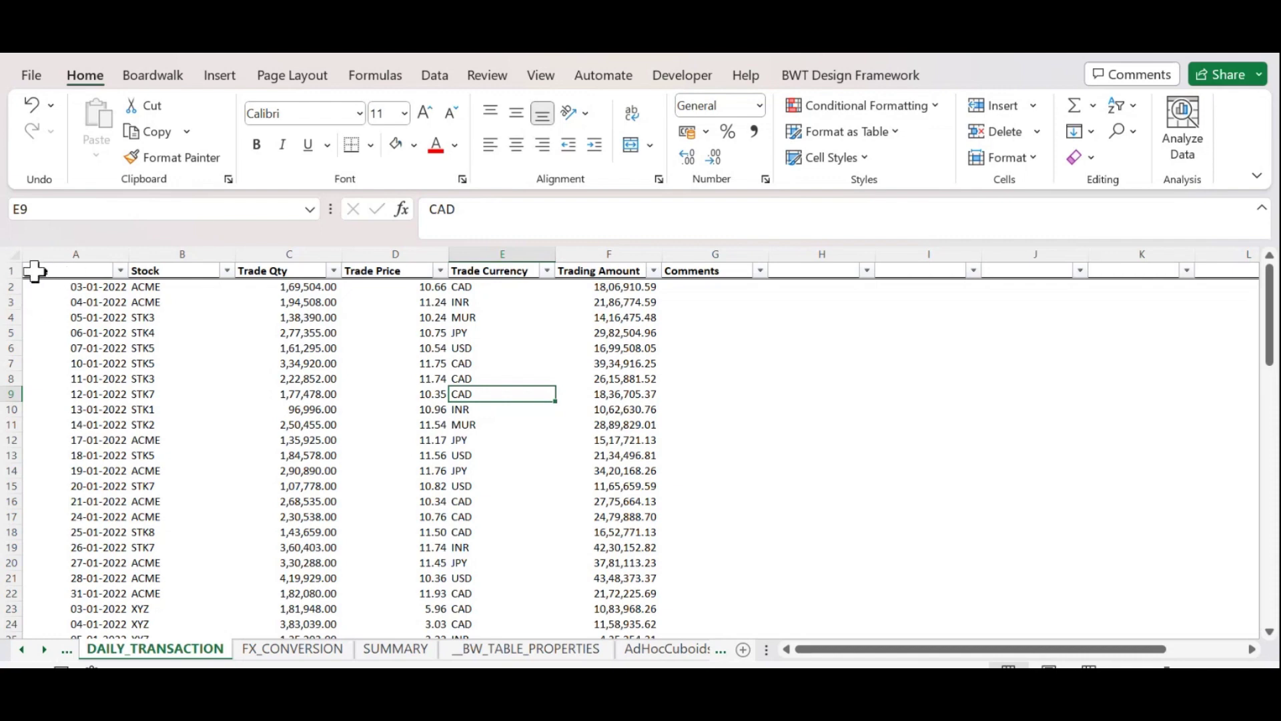
Fill the header row A1:G1 with blue.
left_click_drag(33, 271, 672, 269)
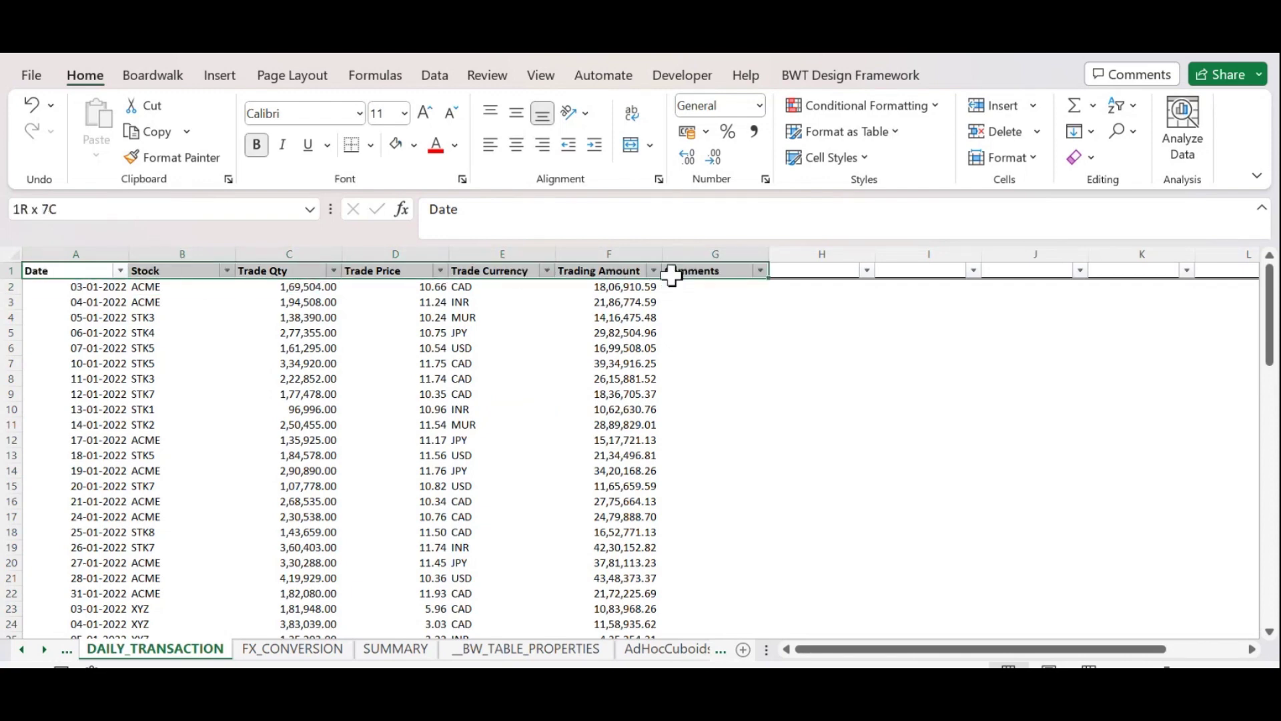
left_click(415, 146)
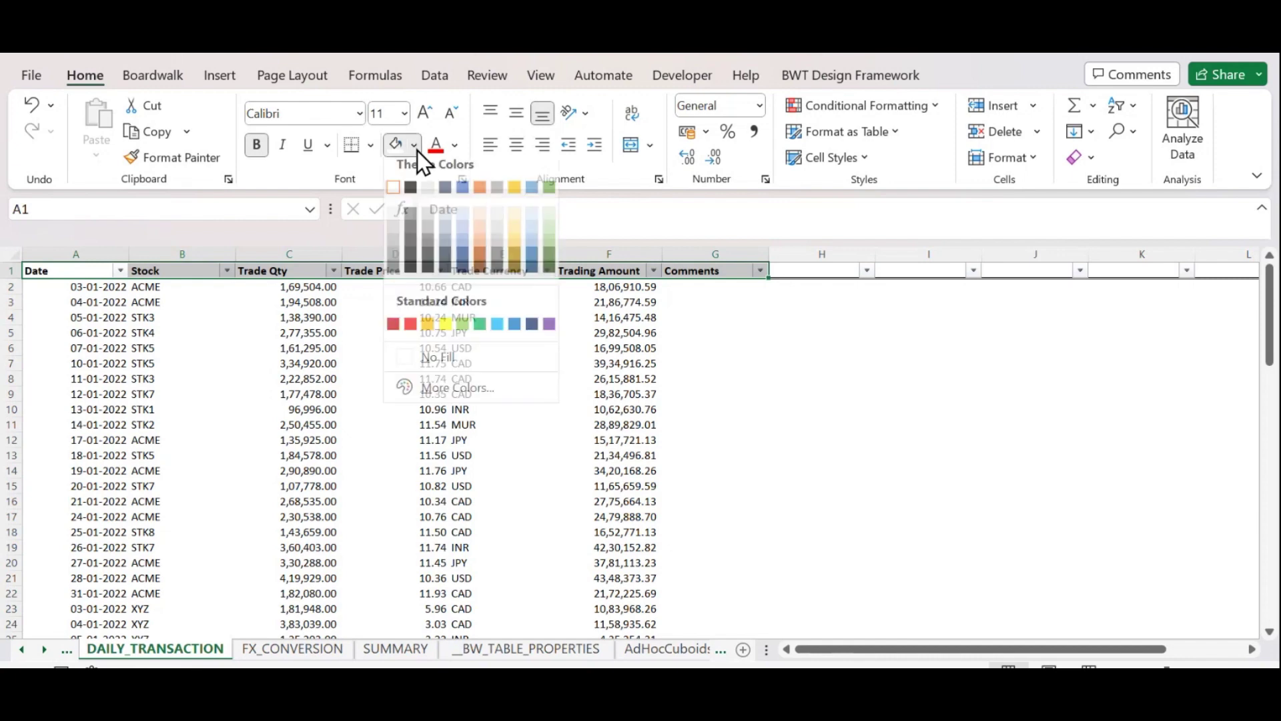
left_click(465, 256)
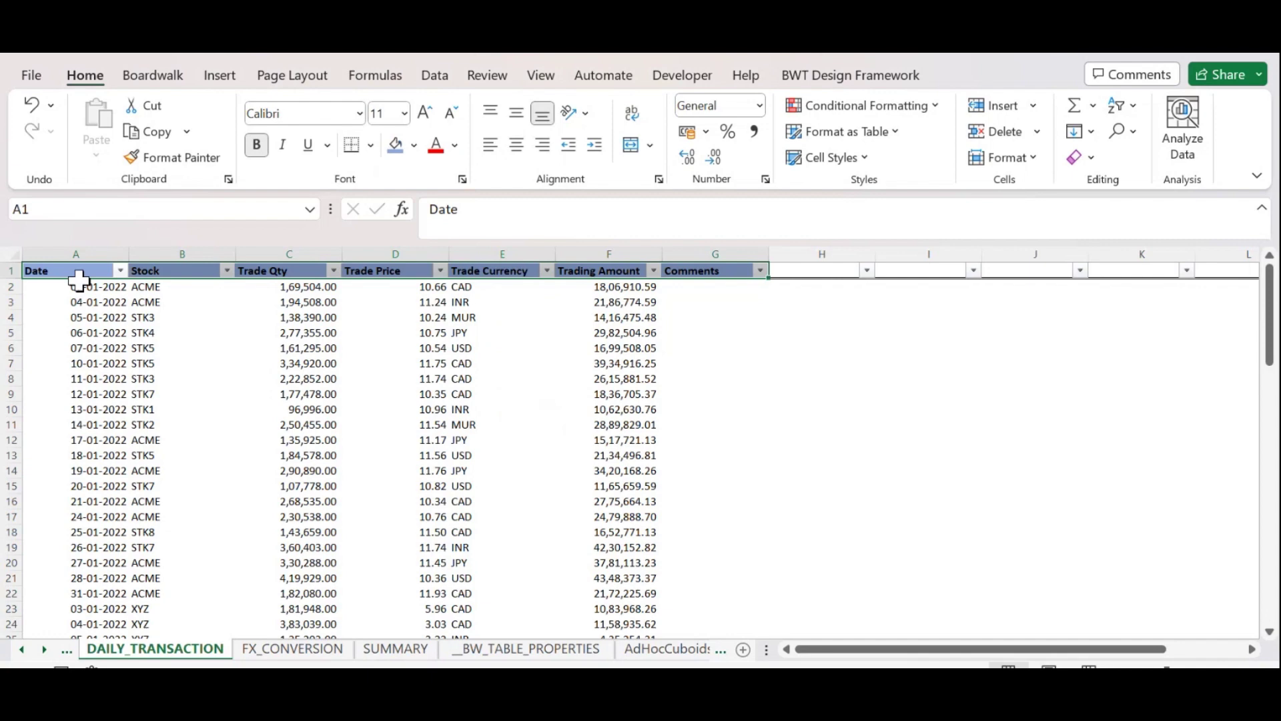
Fill the first data row A2:G2 with light blue, then extend the selection to include the header.
left_click_drag(40, 287, 686, 284)
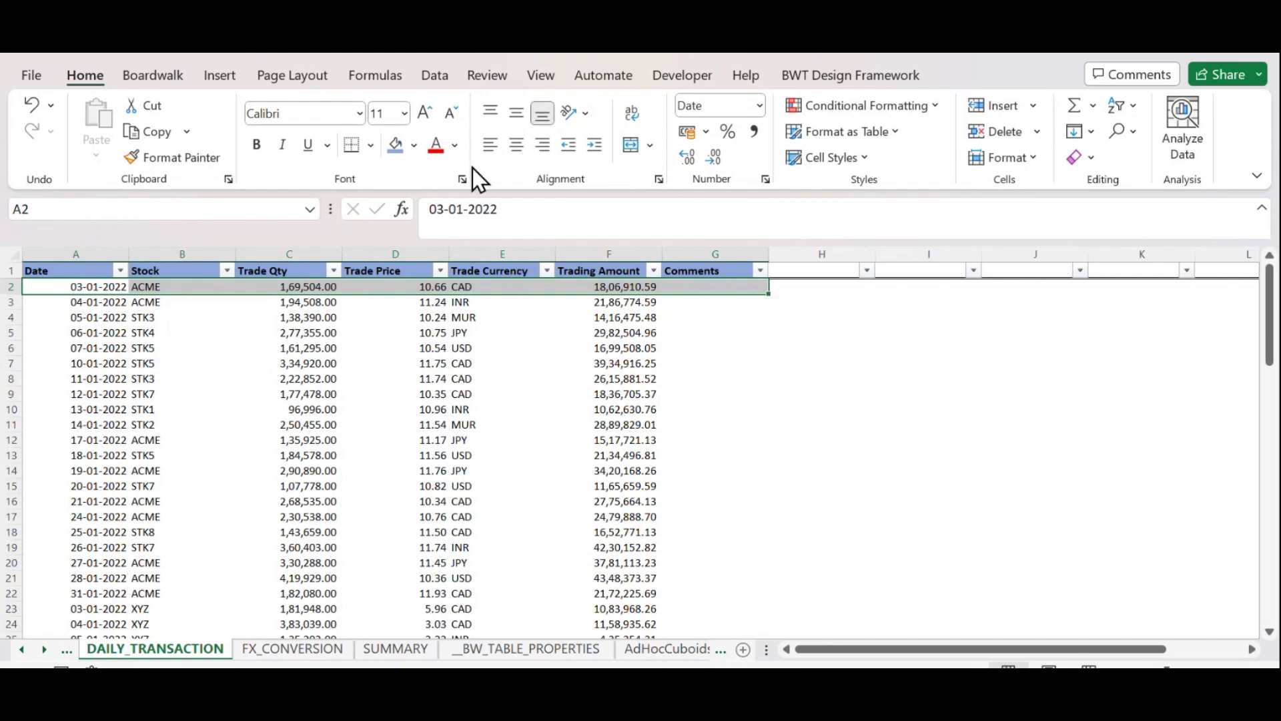
left_click(415, 146)
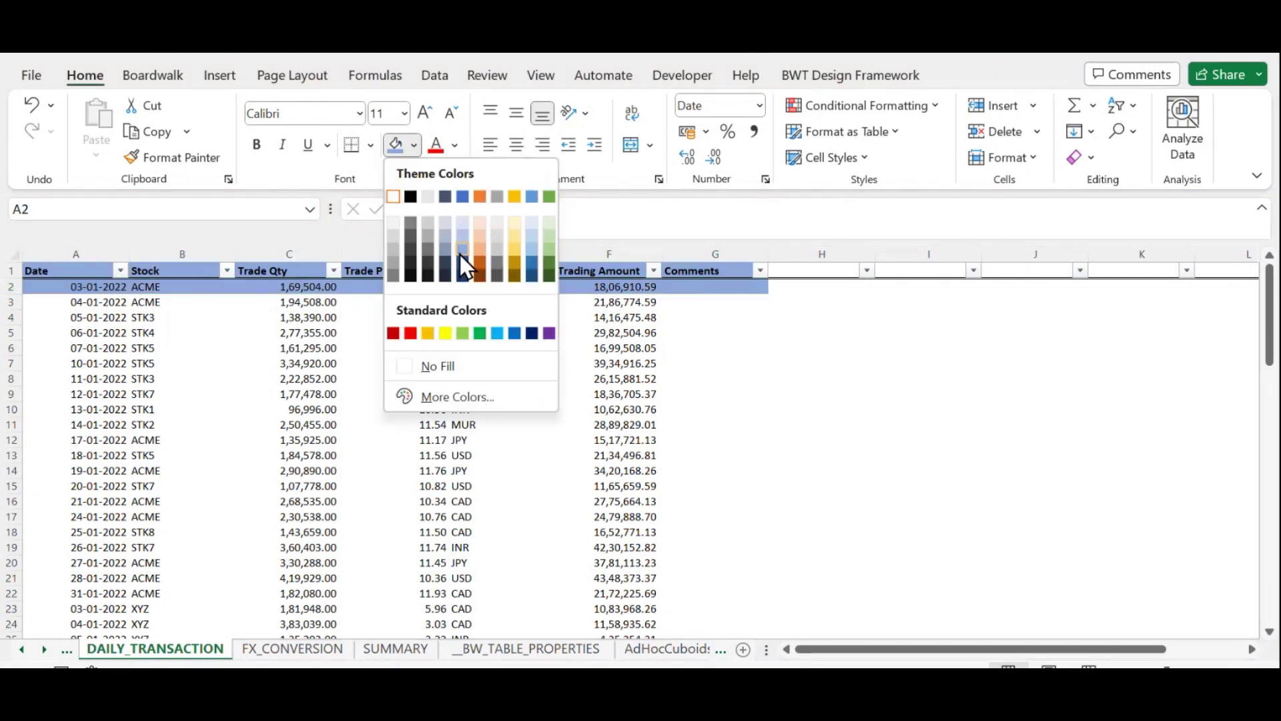
left_click(466, 226)
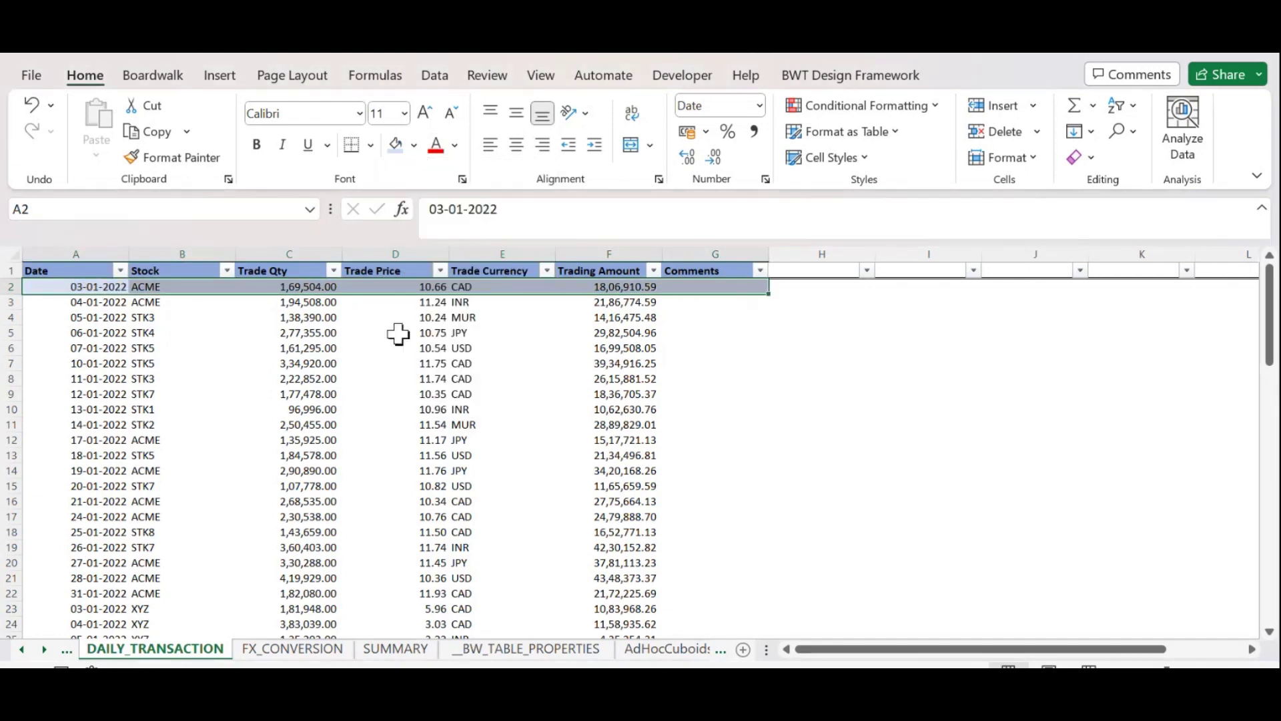
key("Up")
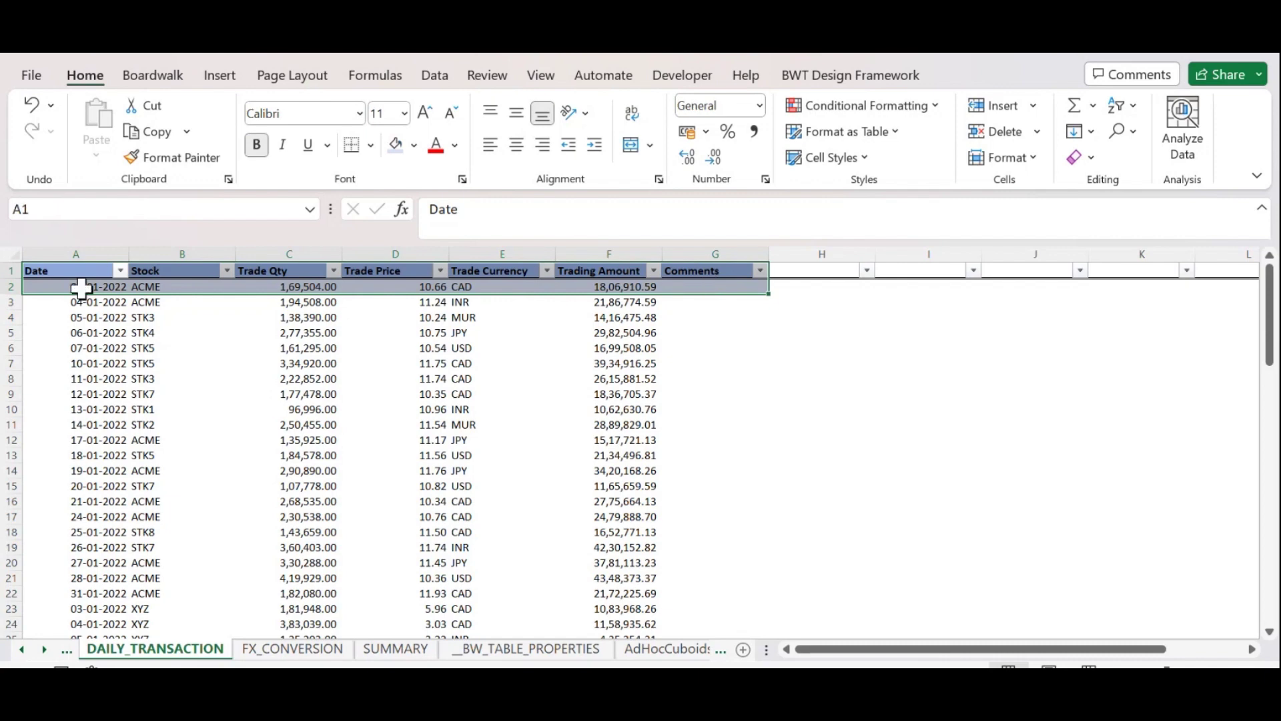
Generate the single-row format ROWFORMAT_DAILY_TRANSACTION from the two formatted rows and dismiss the success message.
left_click(844, 82)
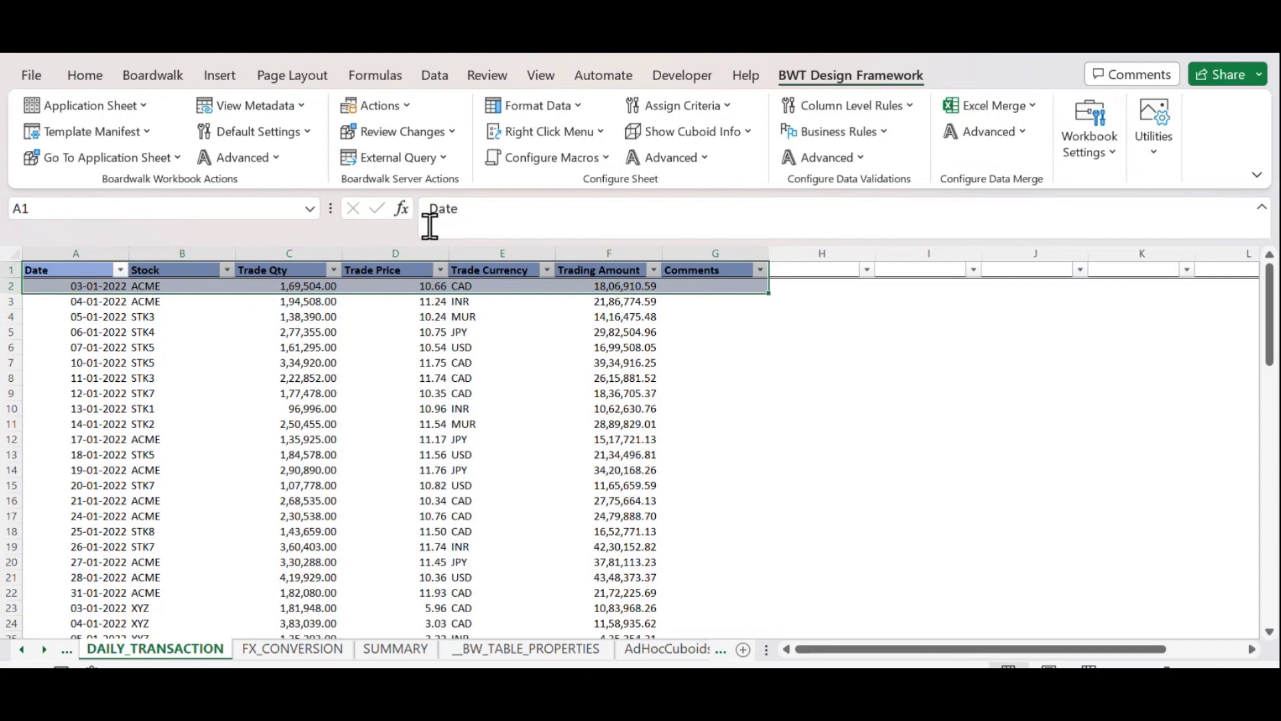
left_click(531, 109)
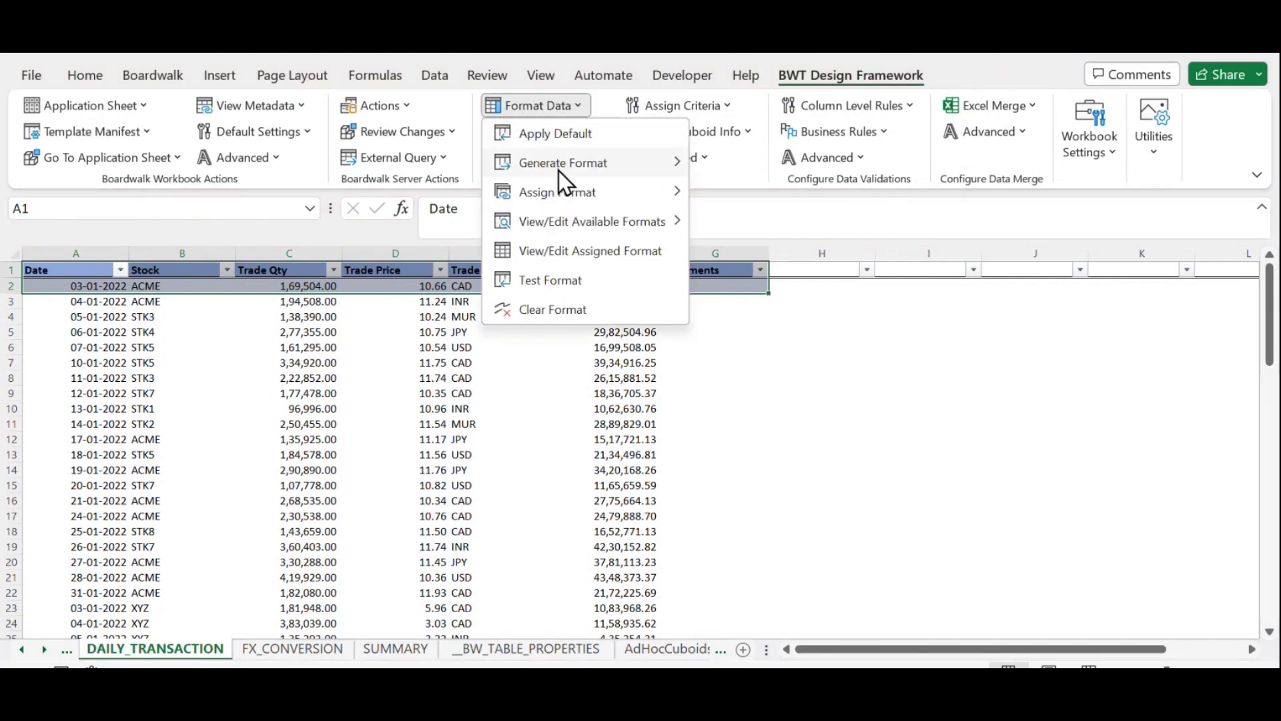
mouse_move(558, 171)
left_click(742, 163)
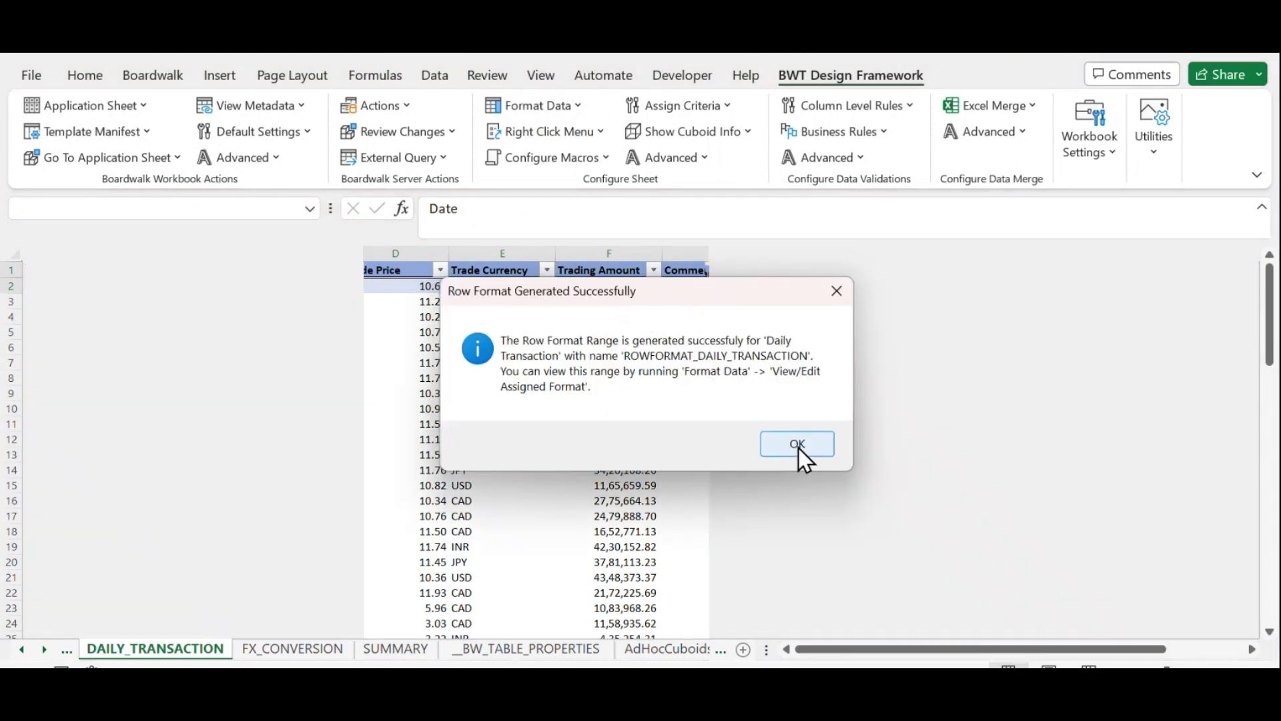
left_click(798, 444)
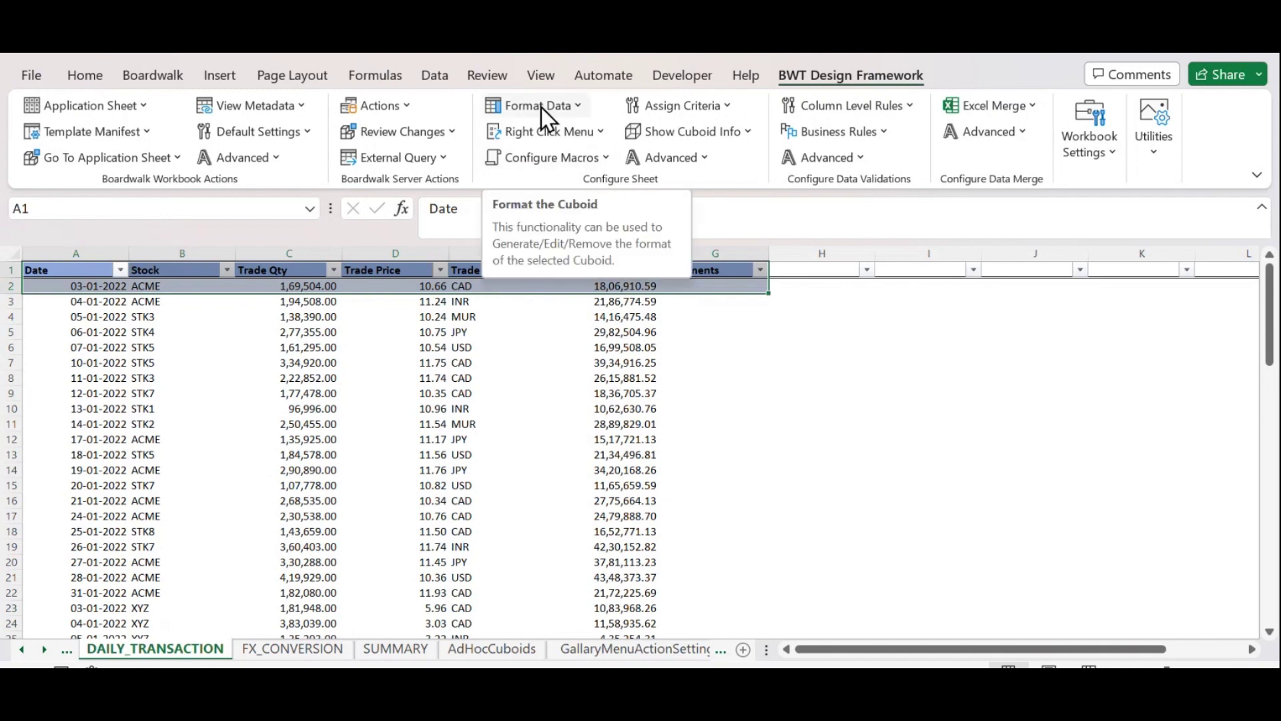
Assign ROWFORMAT_DAILY_TRANSACTION to the Daily Transaction cuboid and confirm.
left_click(542, 107)
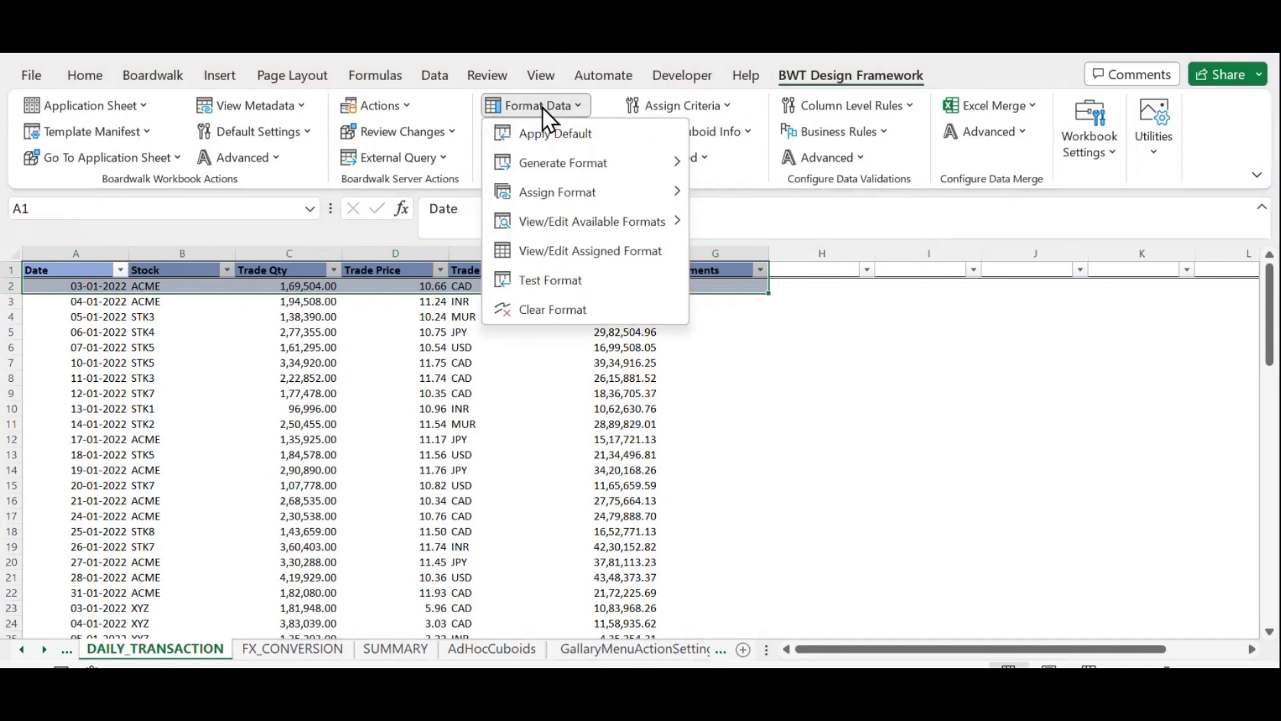
mouse_move(561, 201)
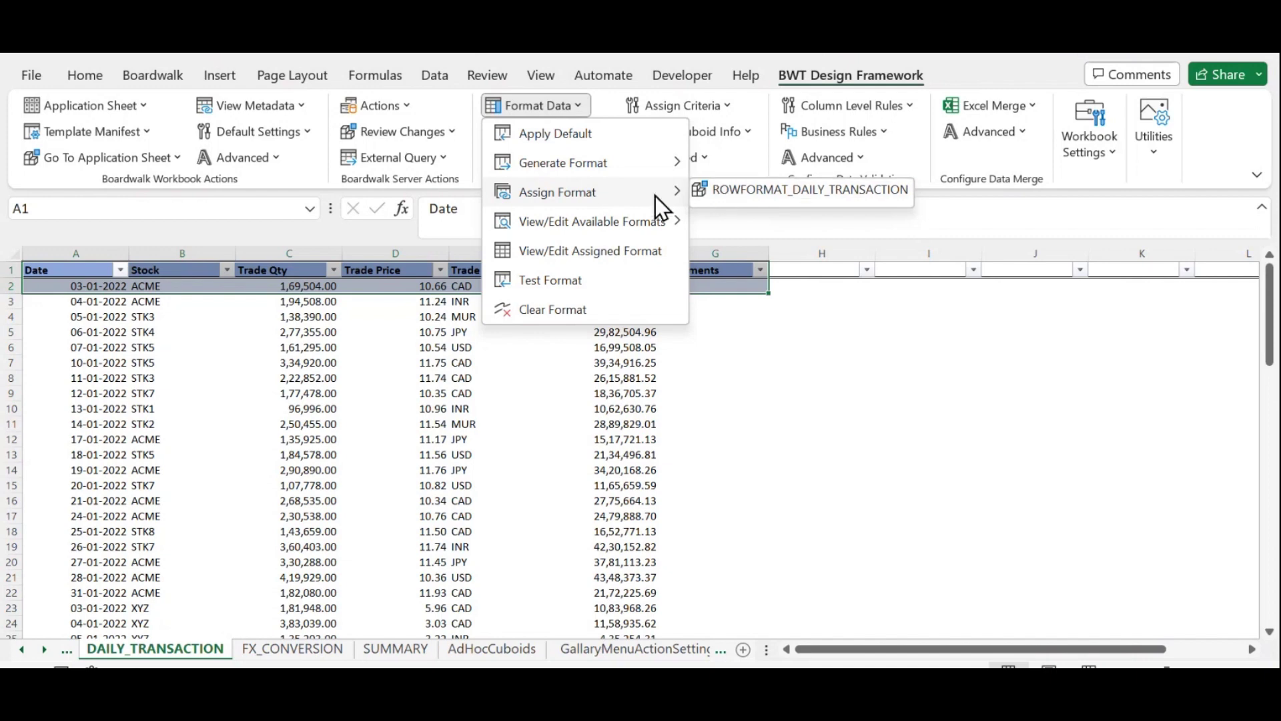
left_click(735, 191)
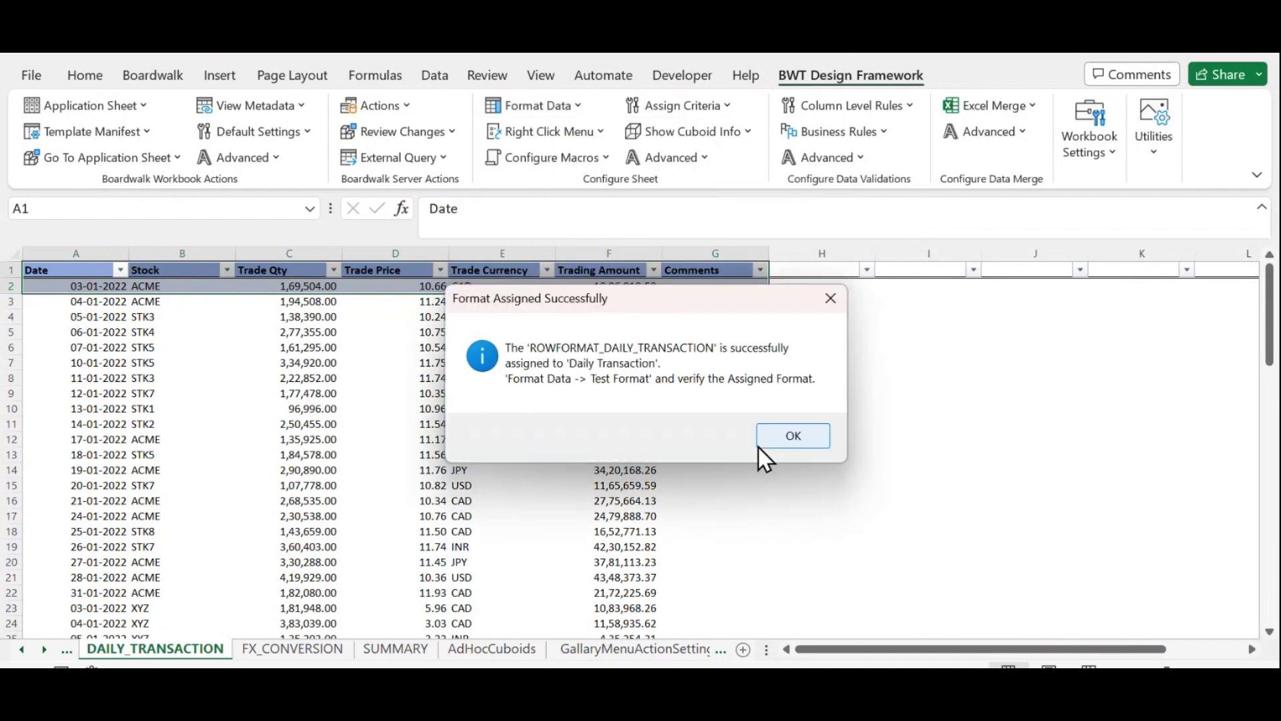
left_click(794, 436)
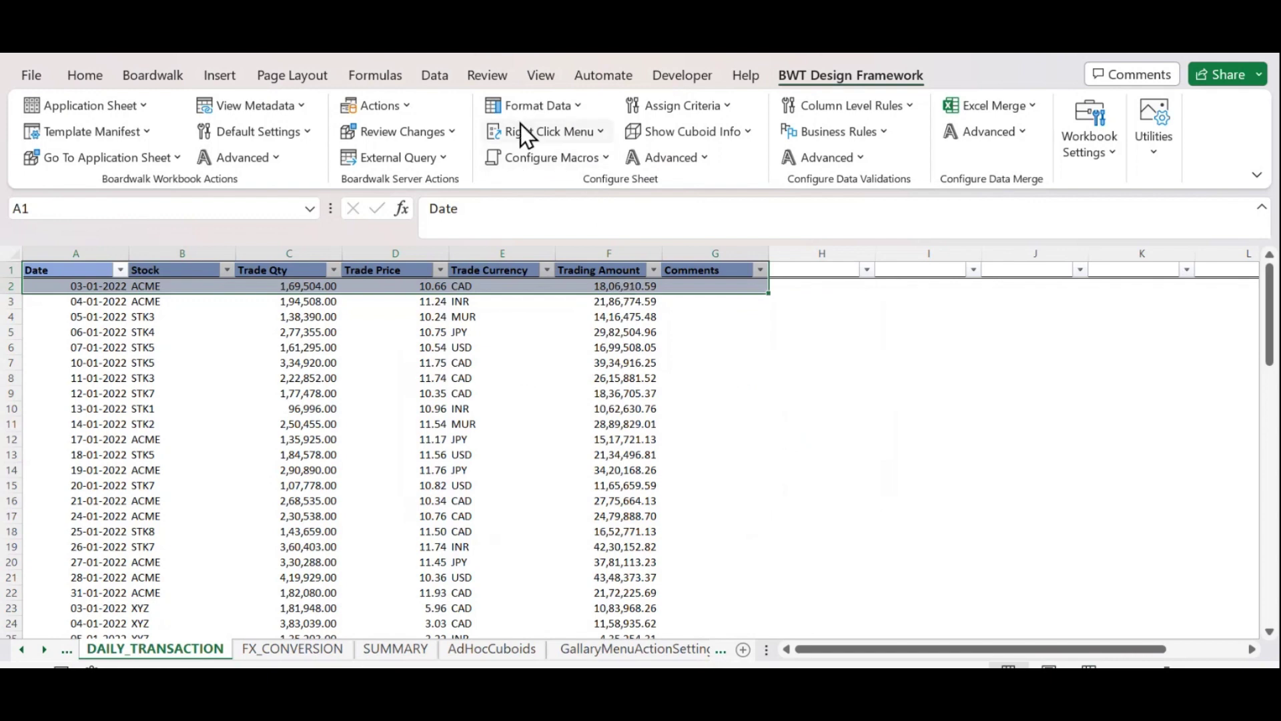
Test the format so every table row gets the light-blue fill, then return to the Comments header G1.
left_click(534, 106)
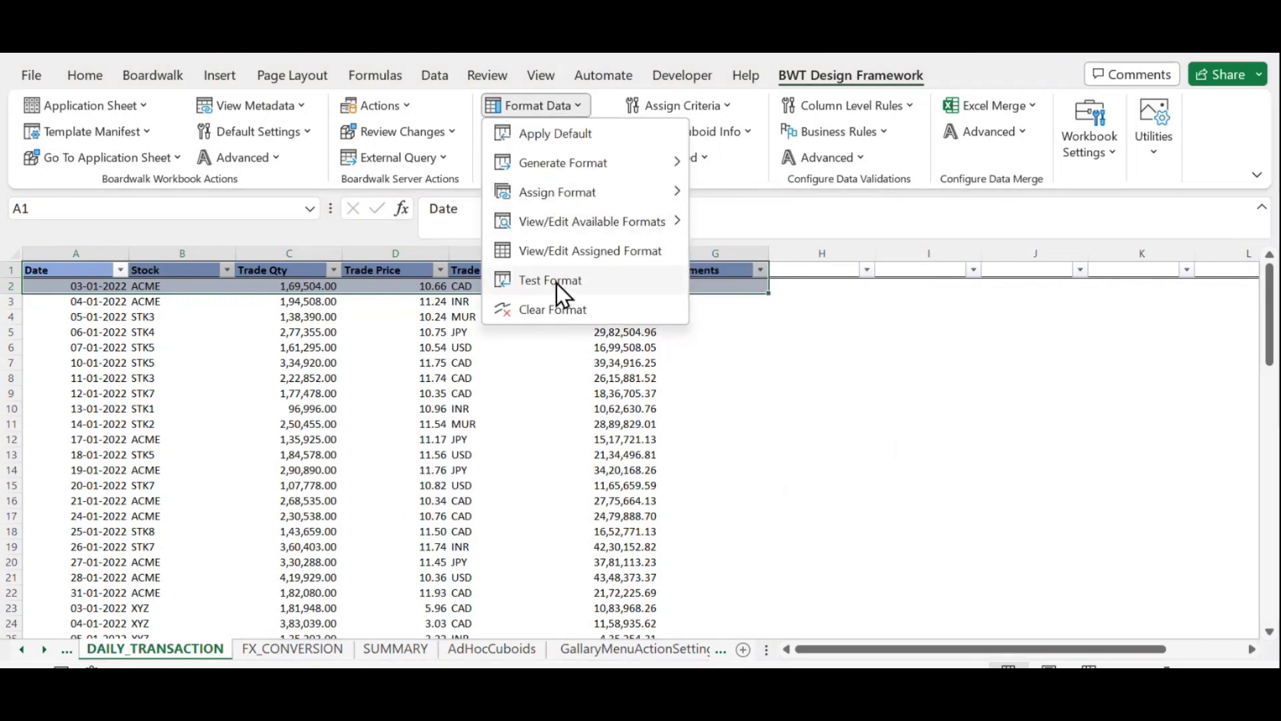
left_click(564, 284)
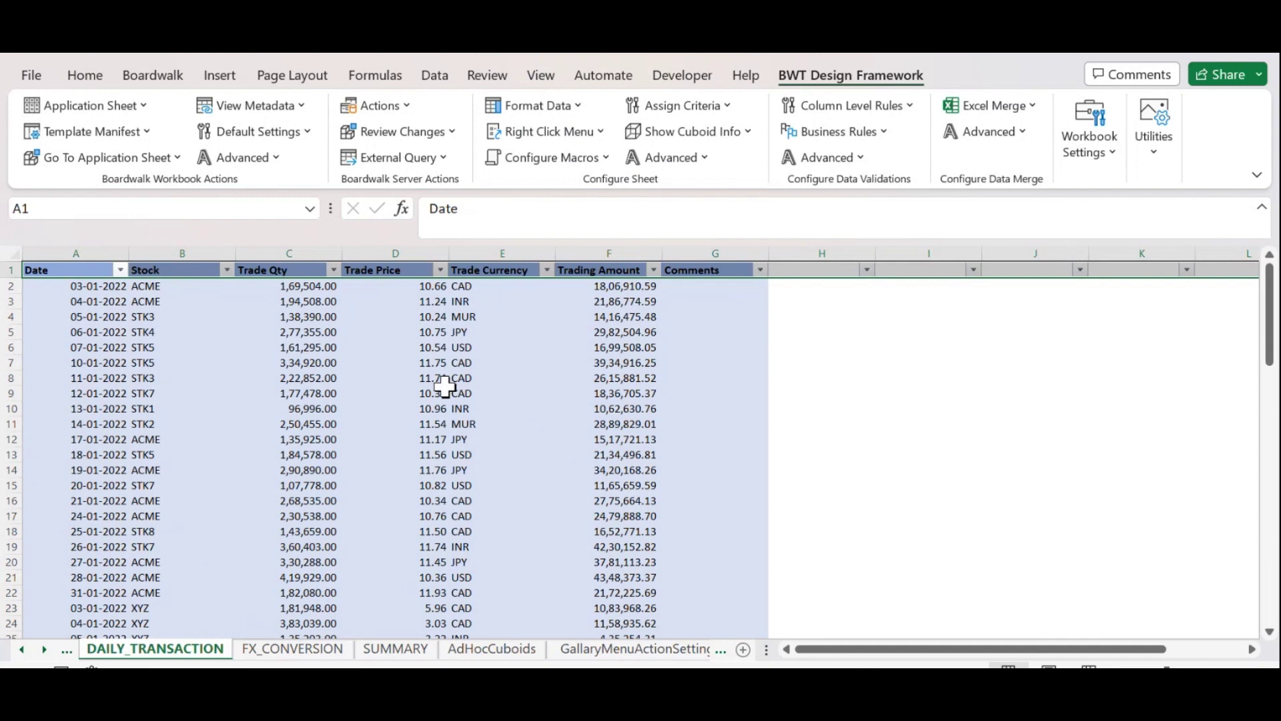
scroll(444, 386, "down", 20)
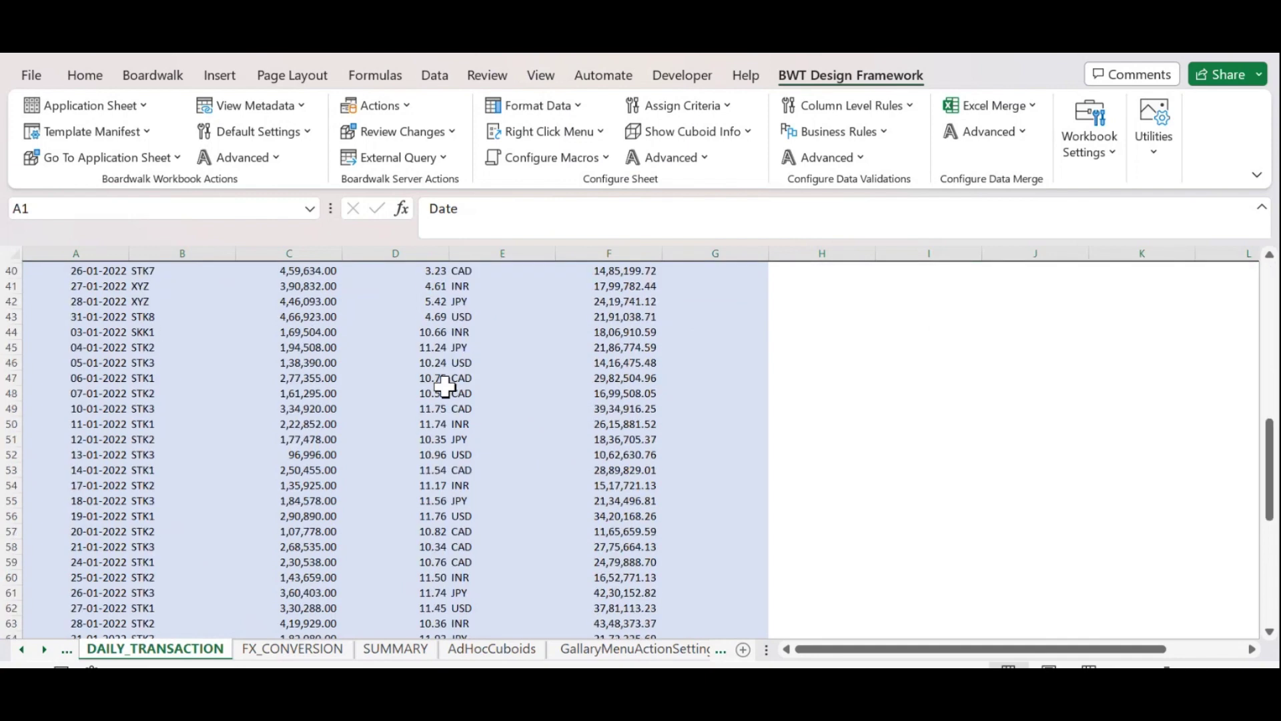
scroll(443, 387, "down", 3)
key("ctrl+Home")
left_click(702, 271)
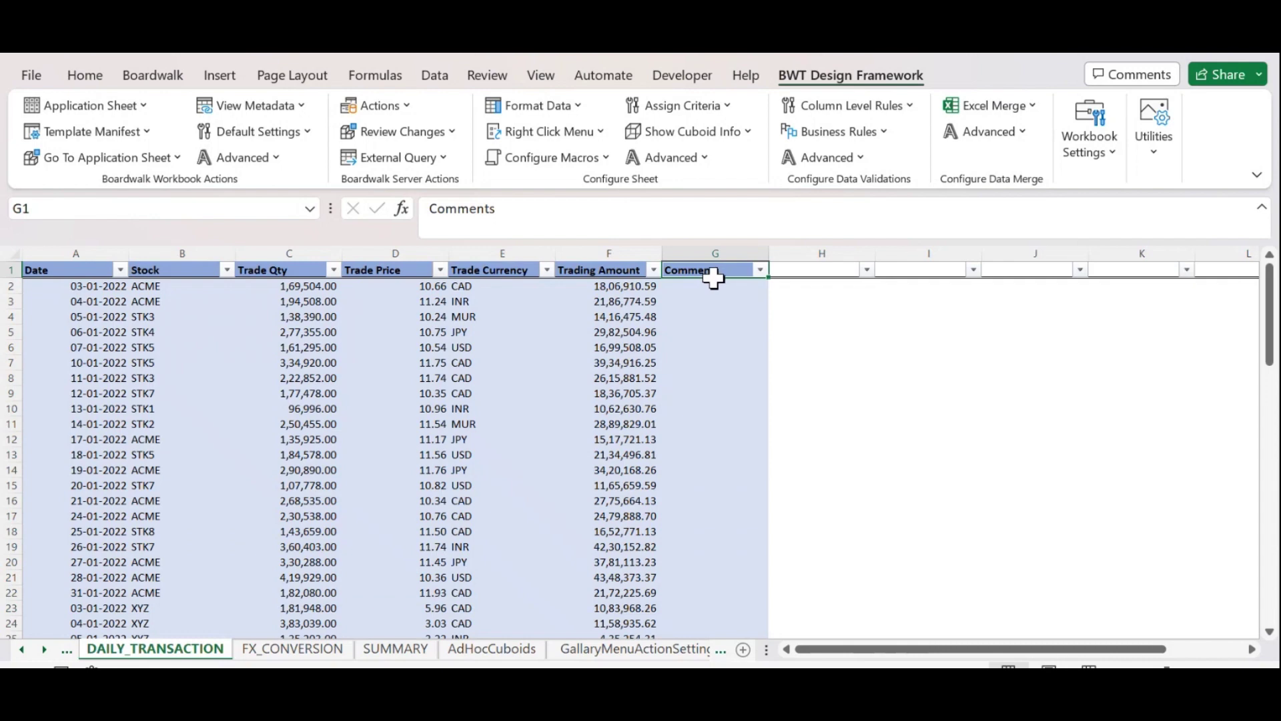
Generate the column format COLUMNFORMAT_DAILY_TRANSACTION from the selected Comments column G.
left_click(714, 277)
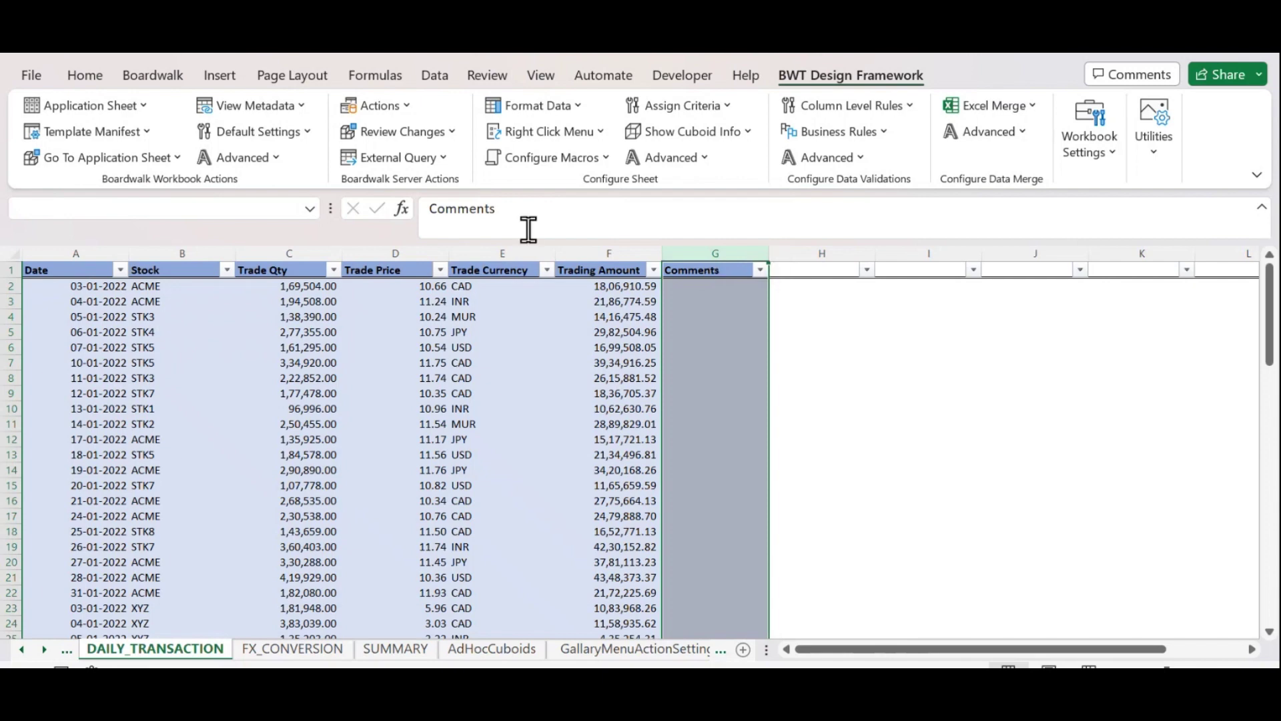
left_click(542, 107)
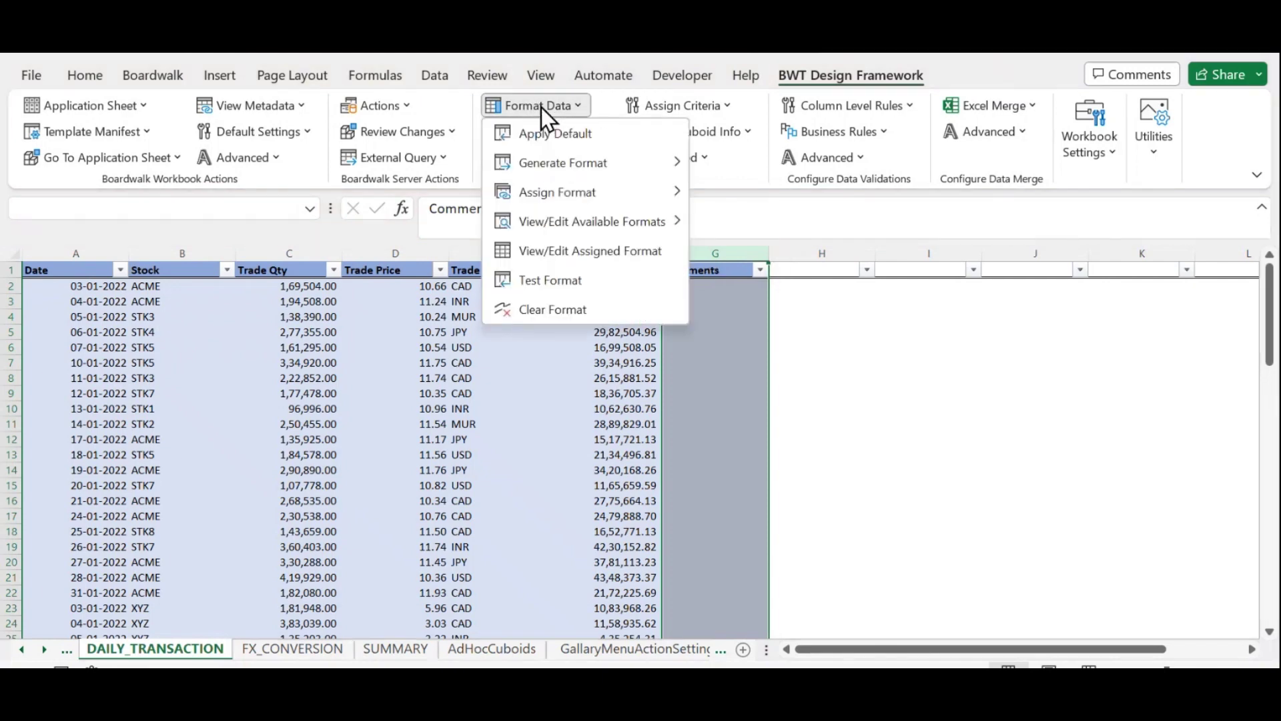
mouse_move(567, 161)
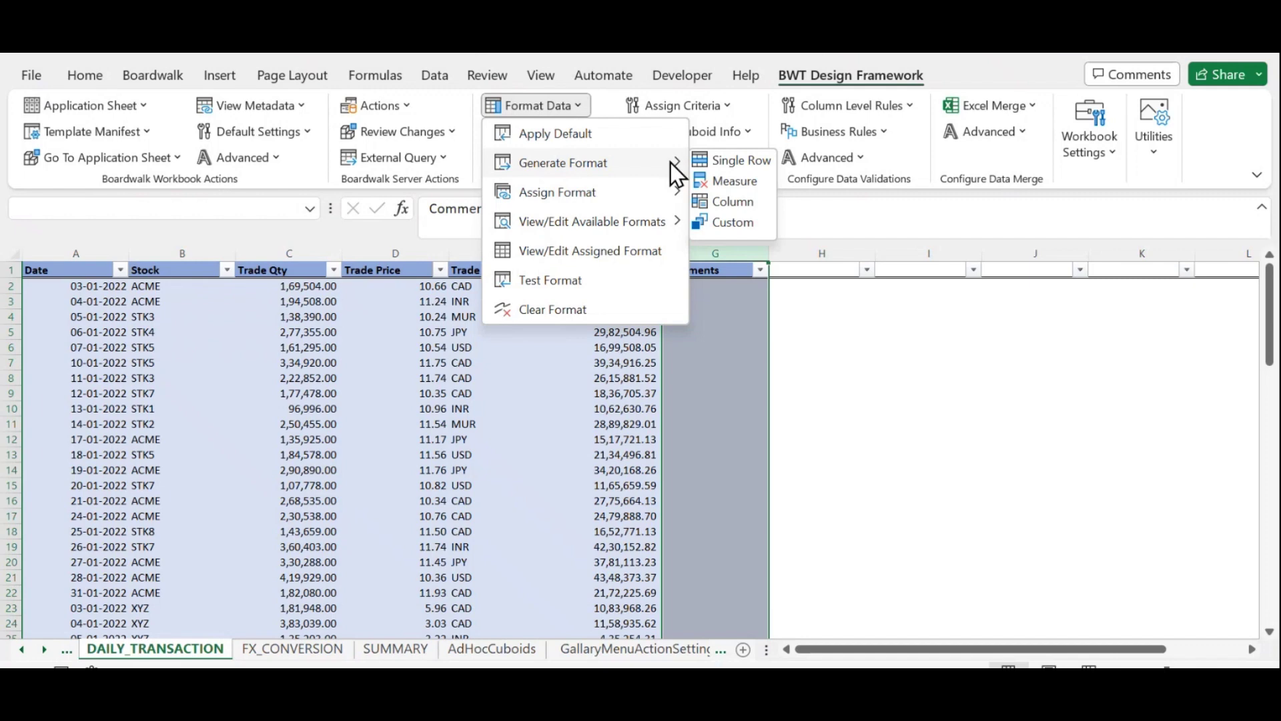
left_click(732, 205)
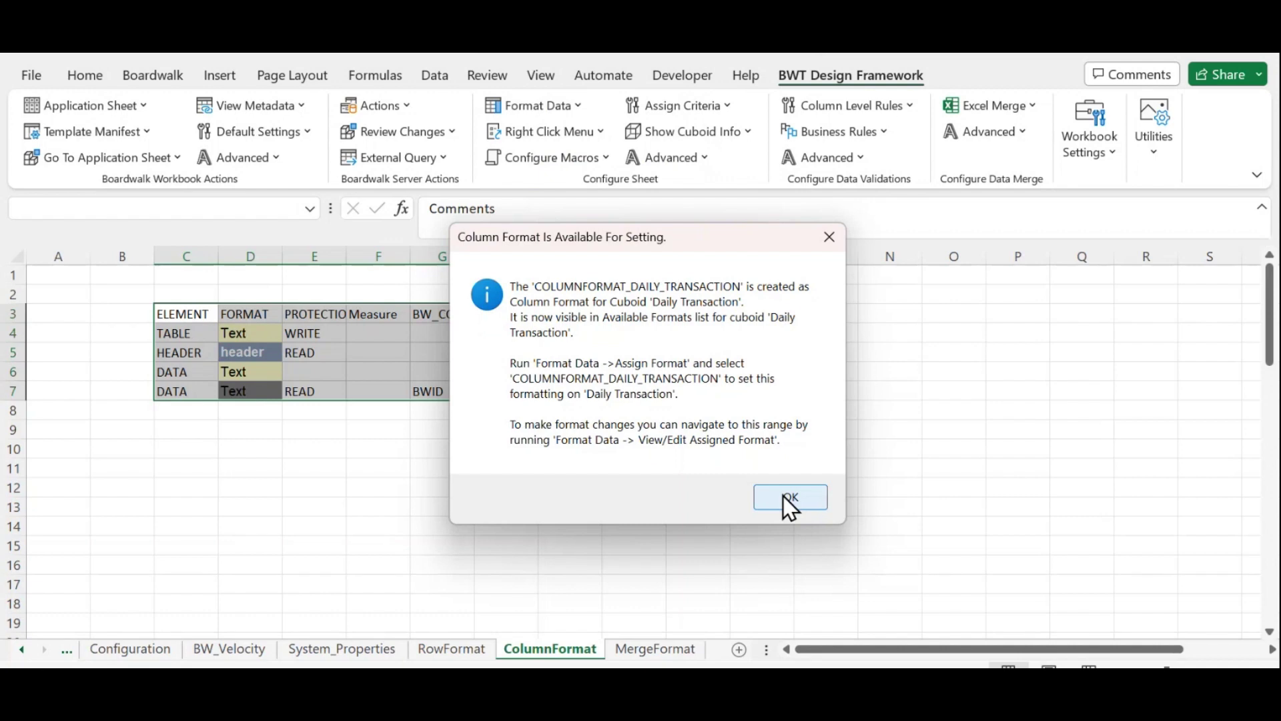
Set BW_COLUMNS to 7 for the TABLE row (G4) and 7--7 for the row 6 DATA entry.
left_click(789, 499)
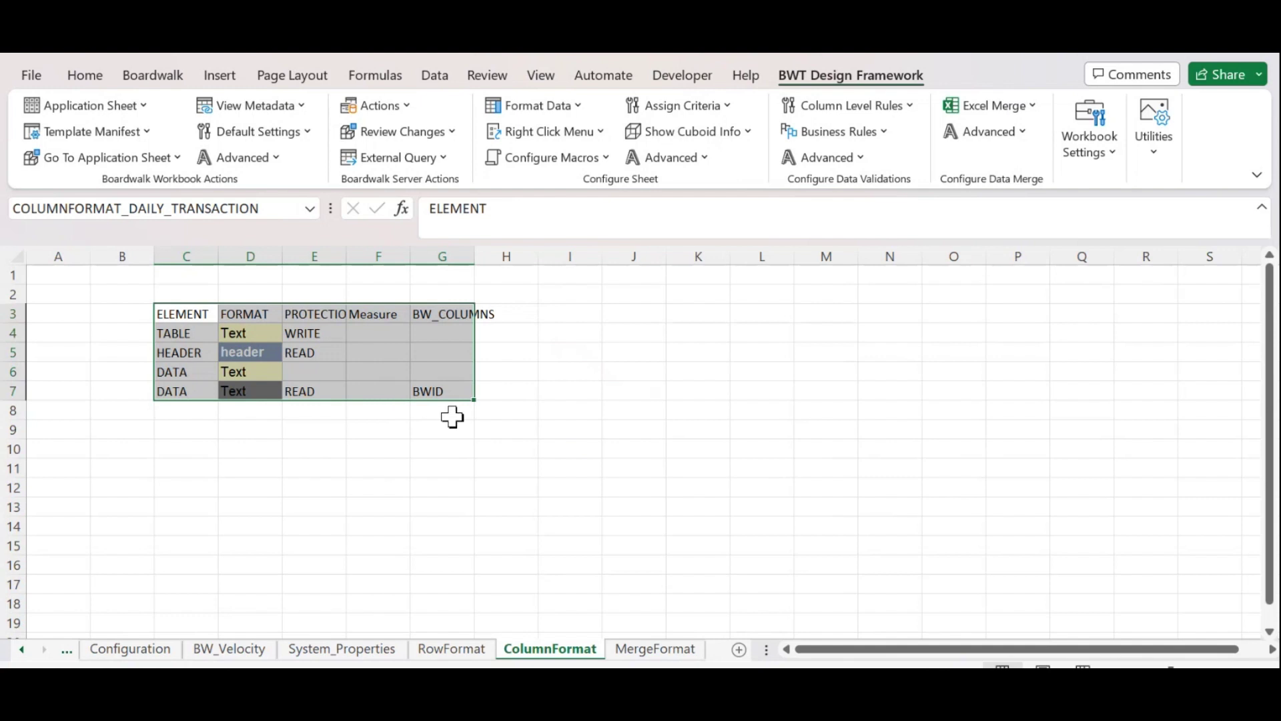
left_click(451, 333)
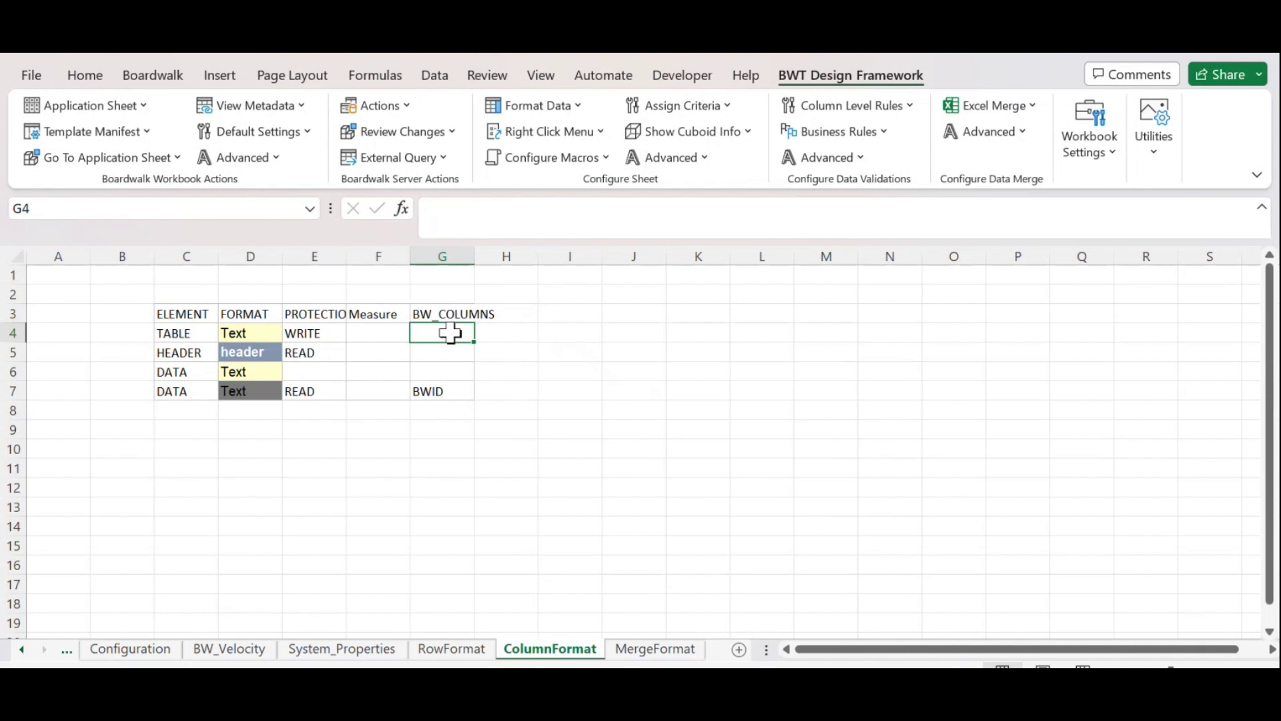
double_click(450, 333)
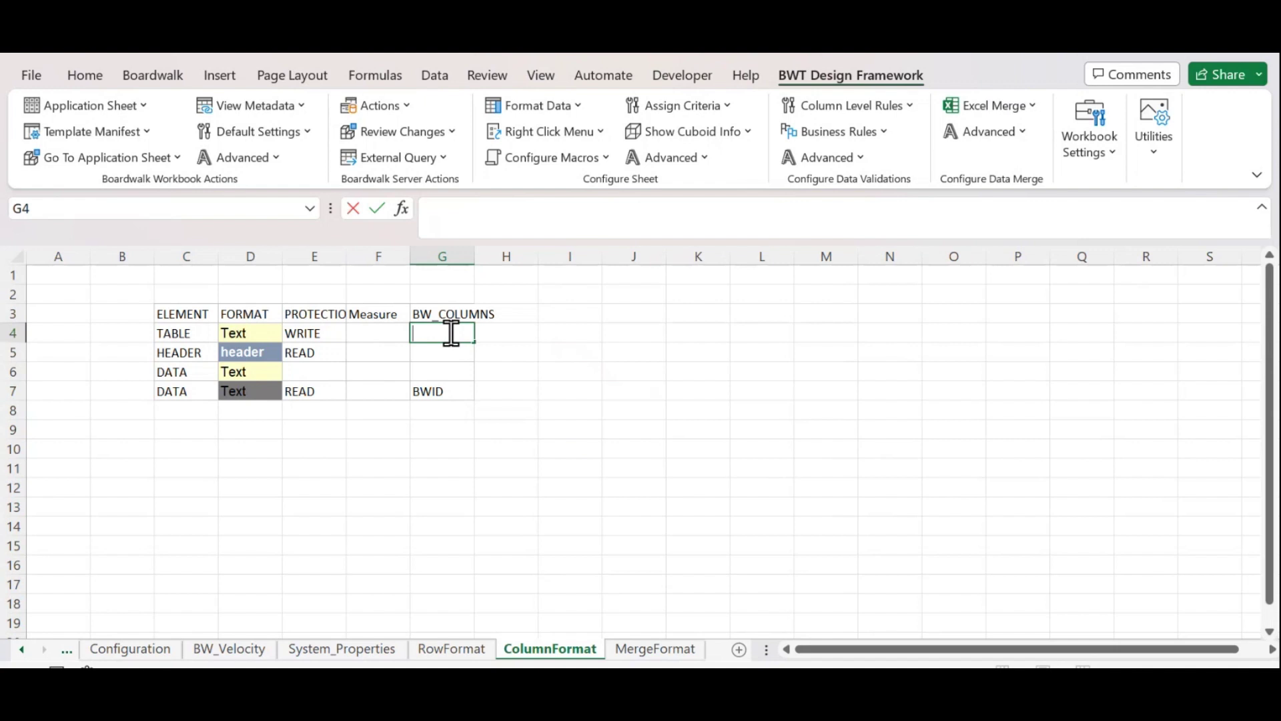
type("7")
left_click(432, 374)
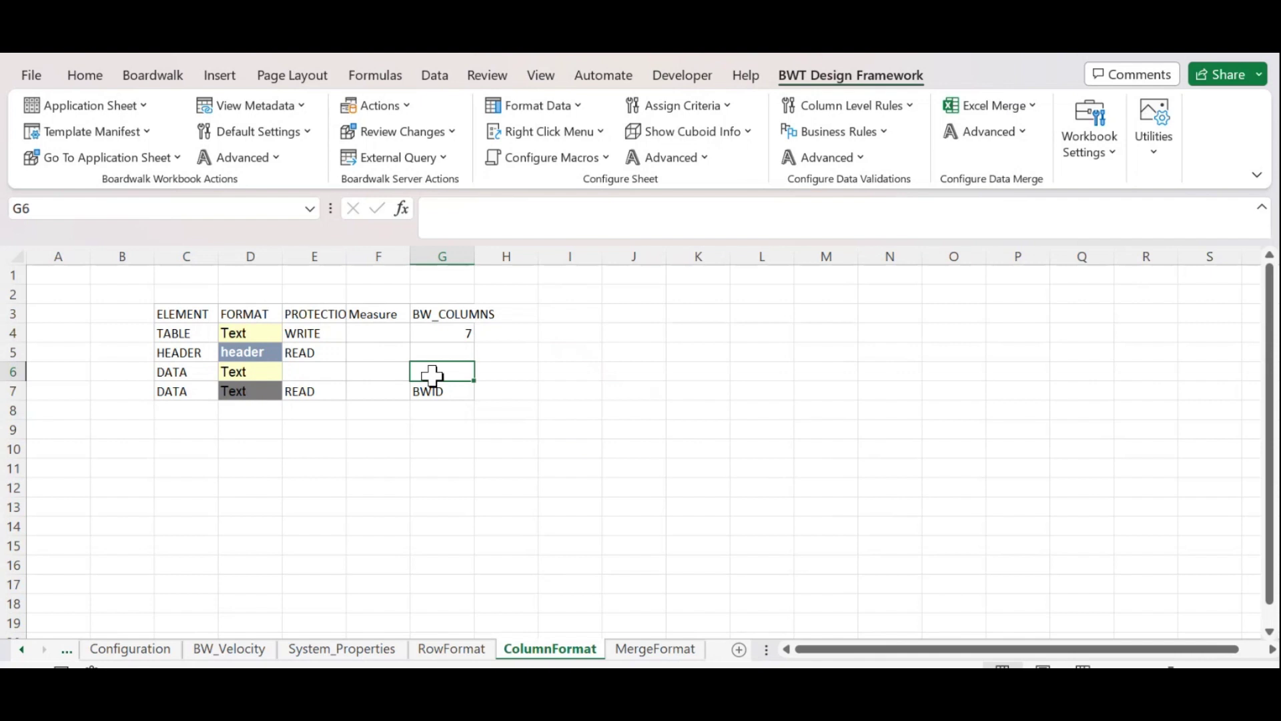
type("7--7")
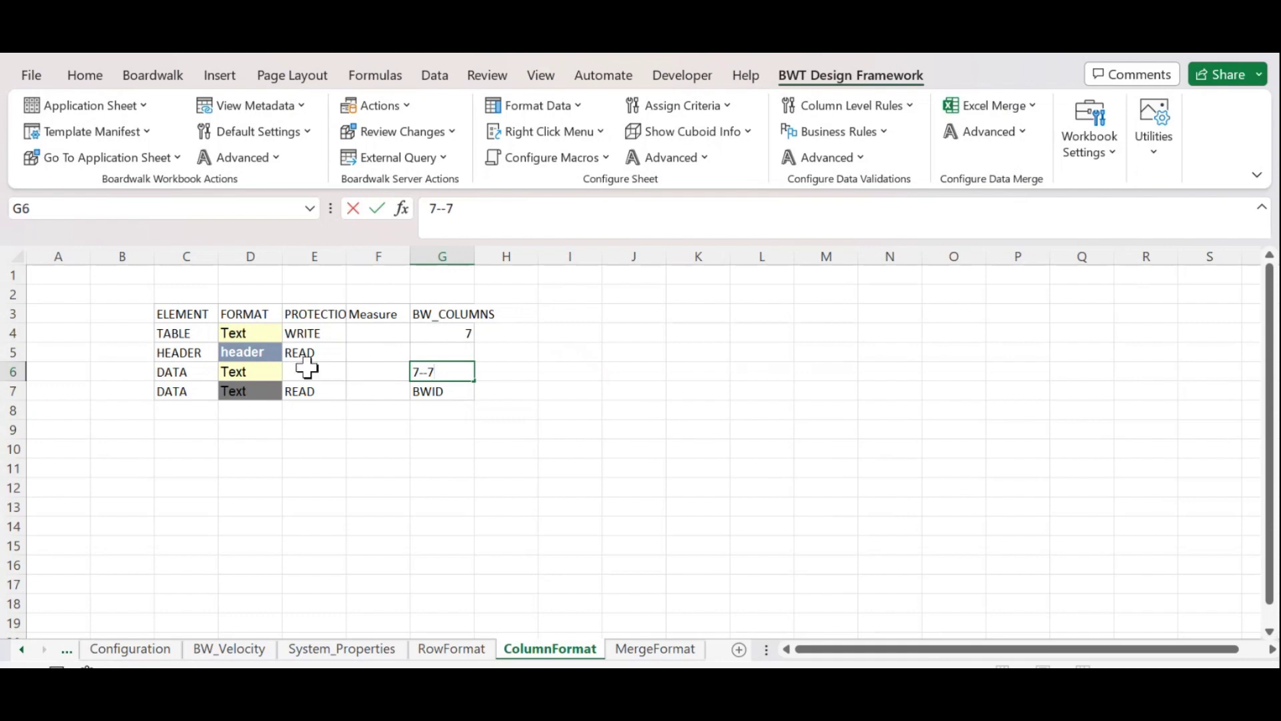
left_click(360, 371)
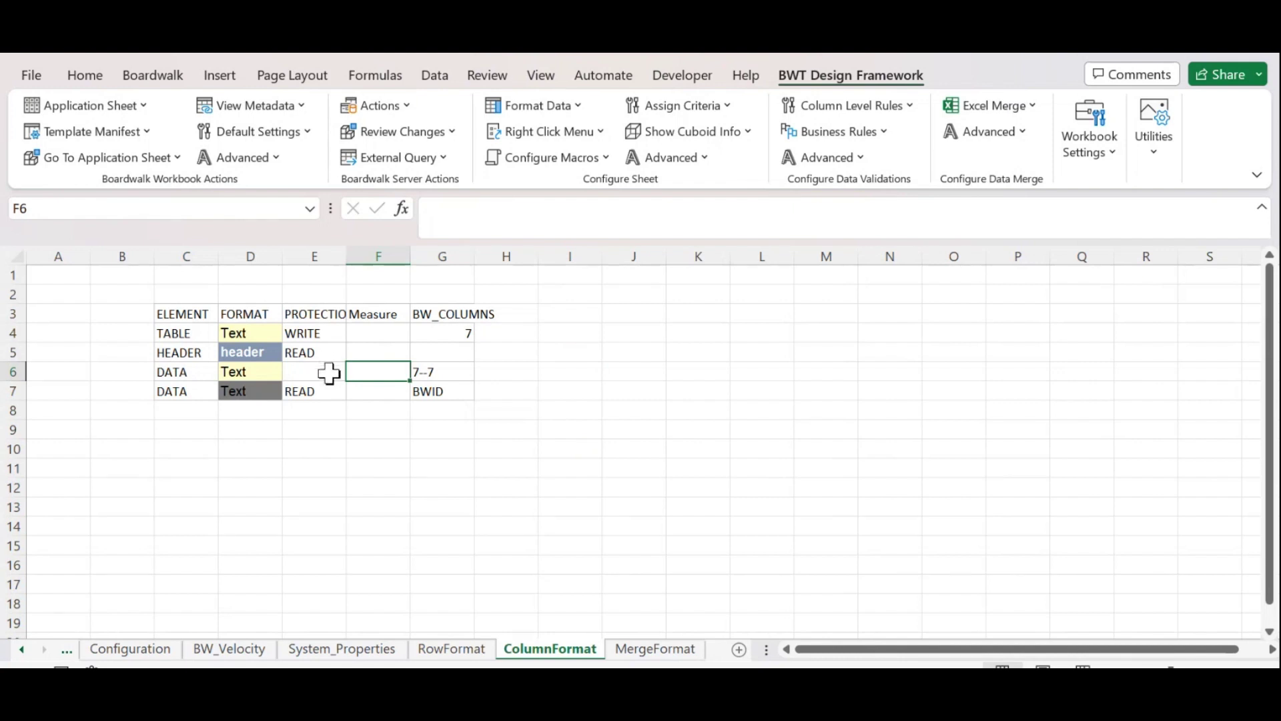
Enter WRITE as the protection in E6 for the row 6 DATA entry.
left_click(329, 373)
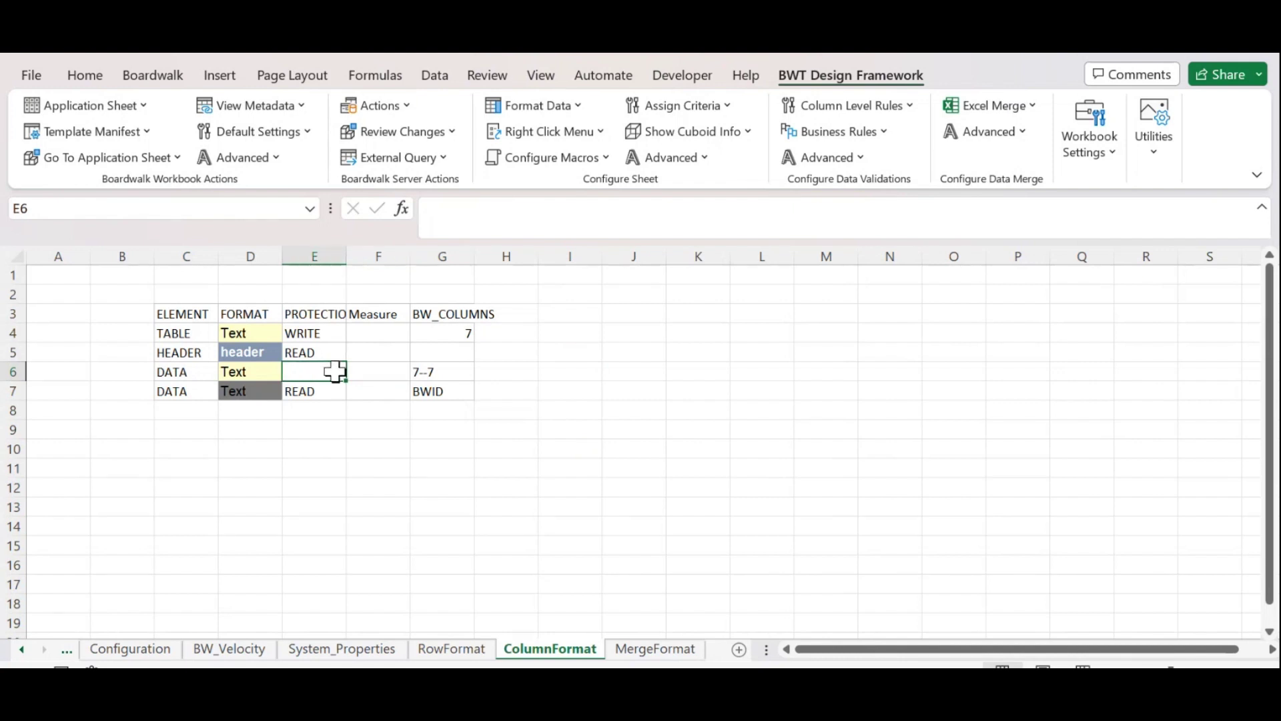
type("WRITE")
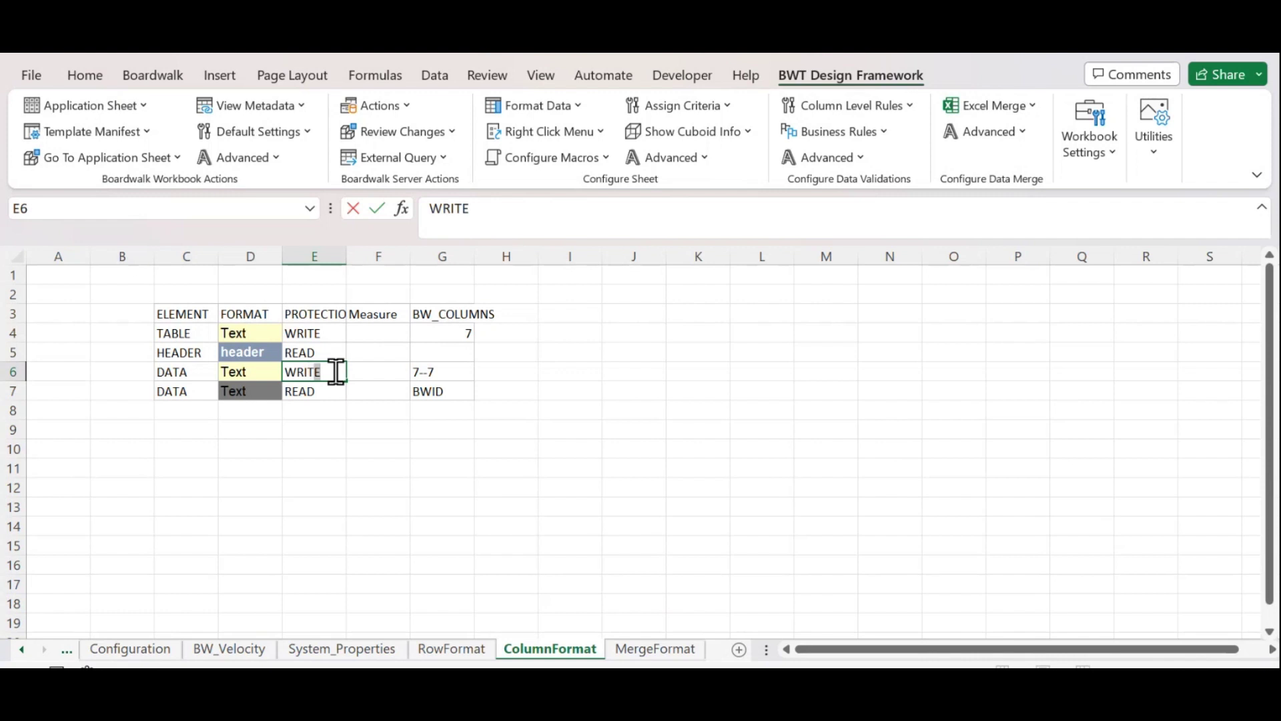
left_click(389, 391)
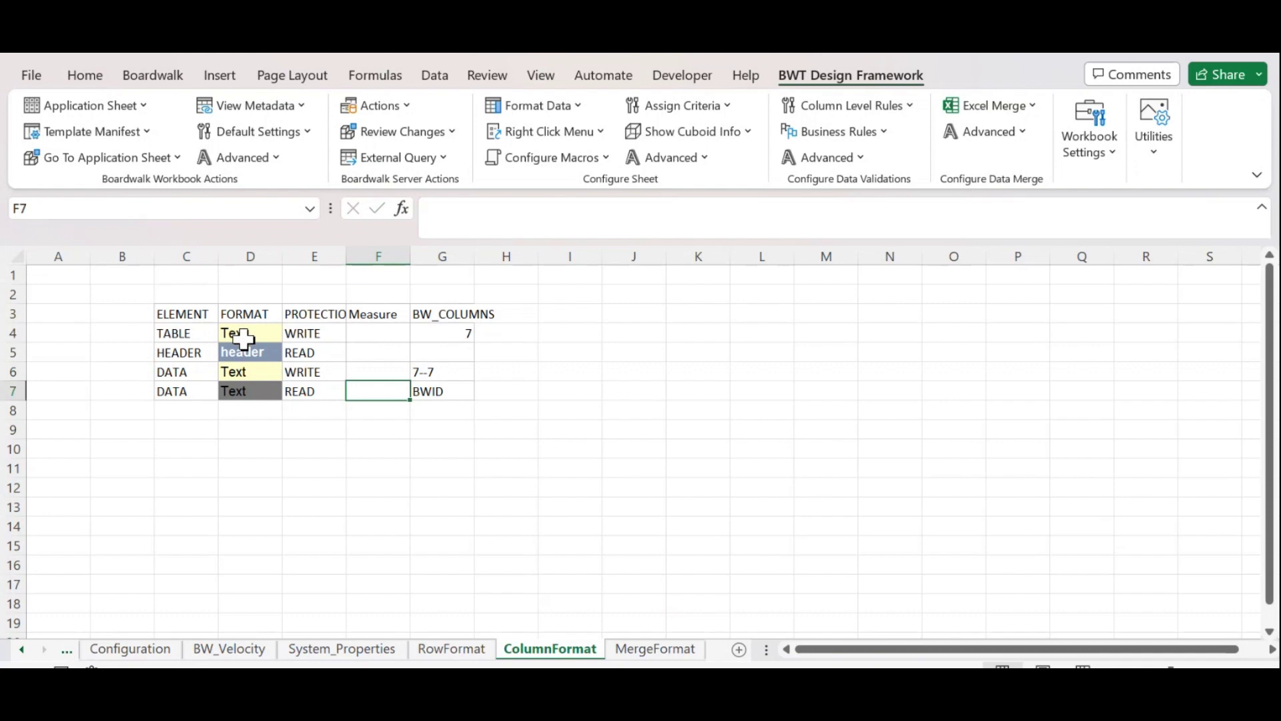
Fill D4 light blue, D5 dark blue and D6 light green on the ColumnFormat sheet.
left_click(245, 334)
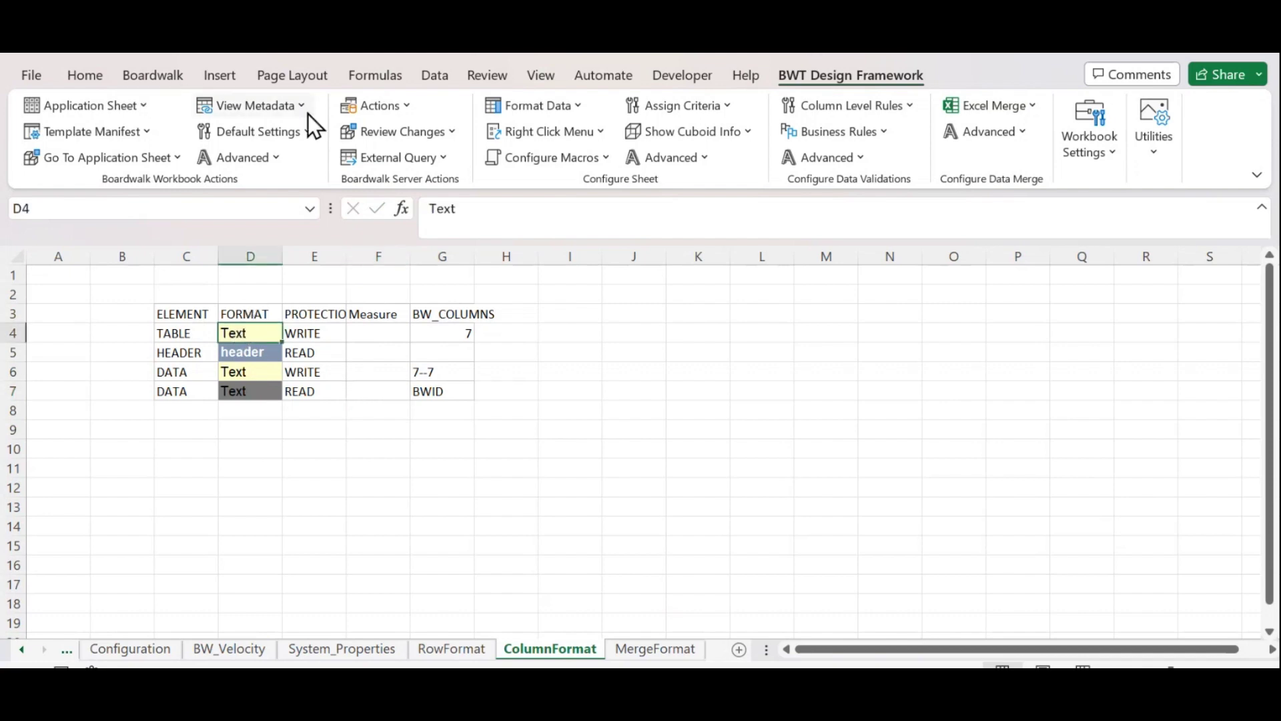
left_click(86, 75)
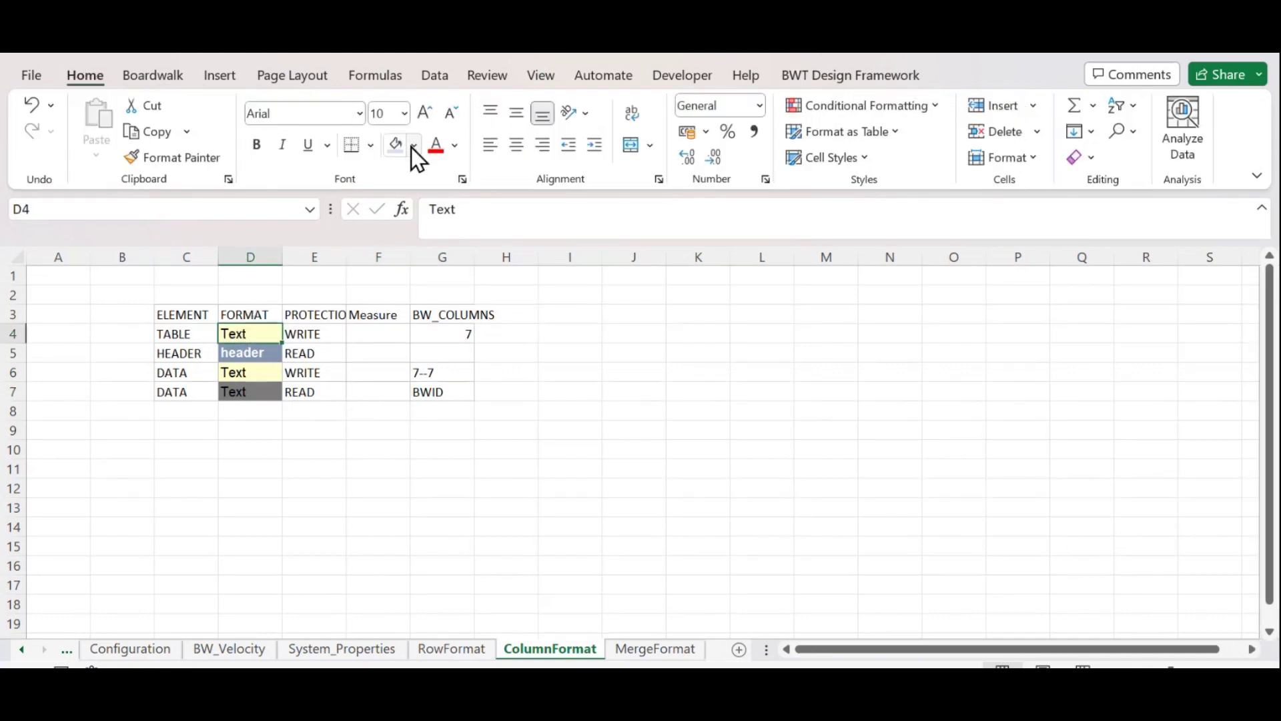
left_click(414, 146)
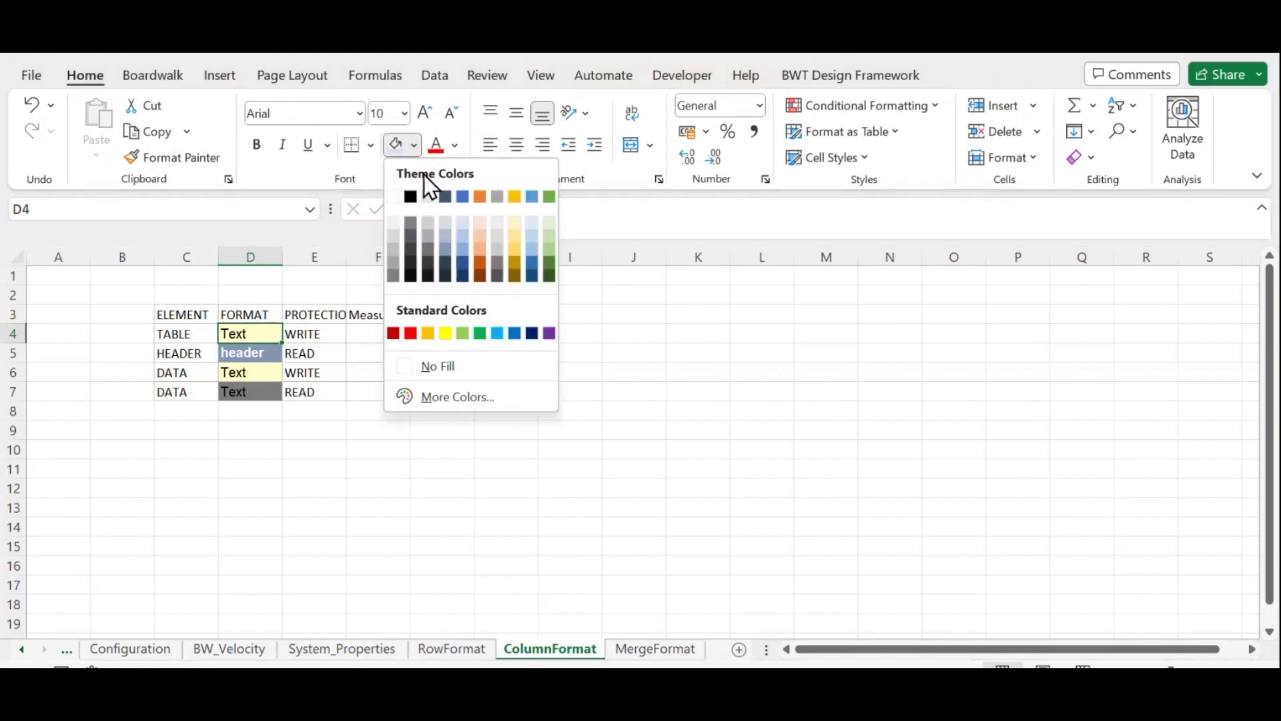
left_click(462, 224)
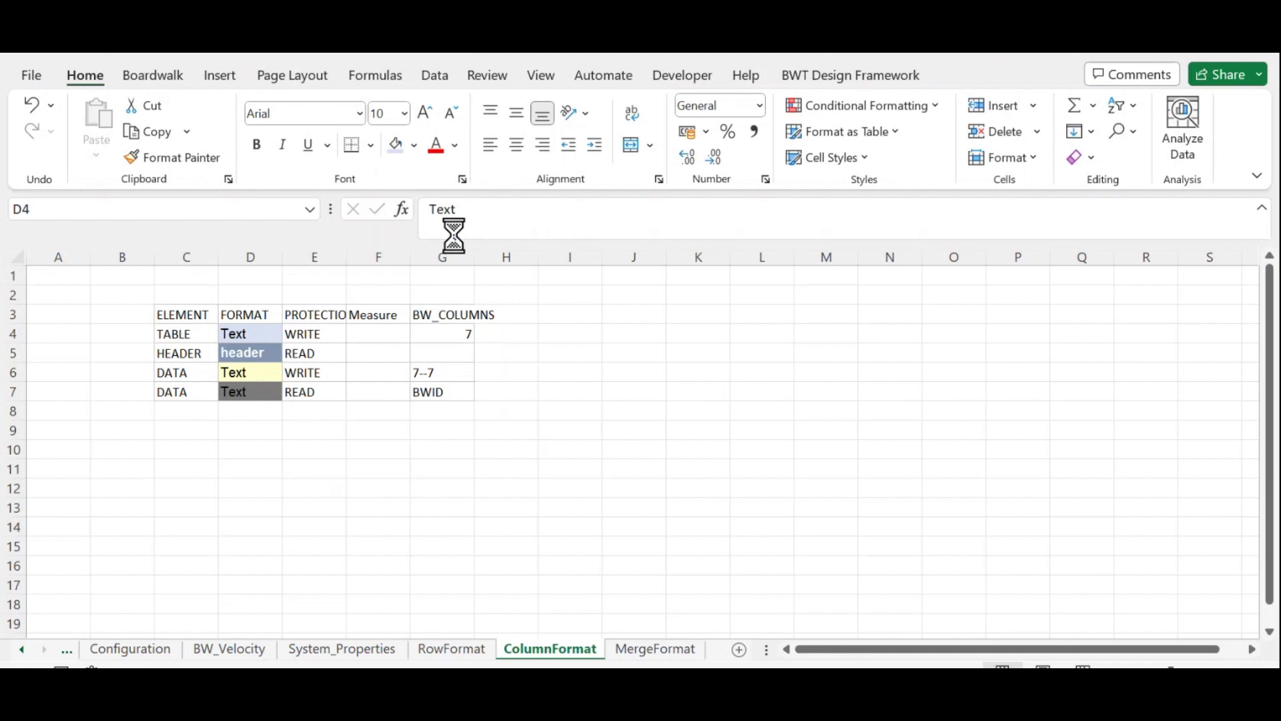
key("Down")
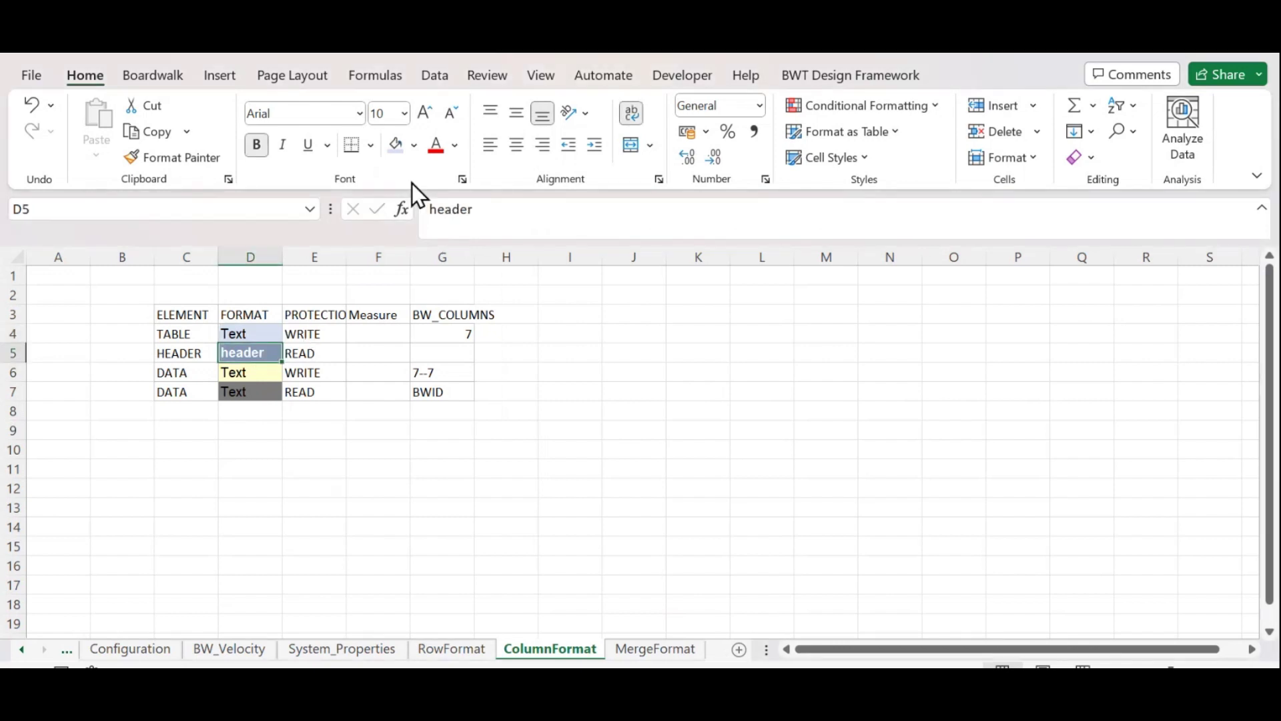
left_click(412, 145)
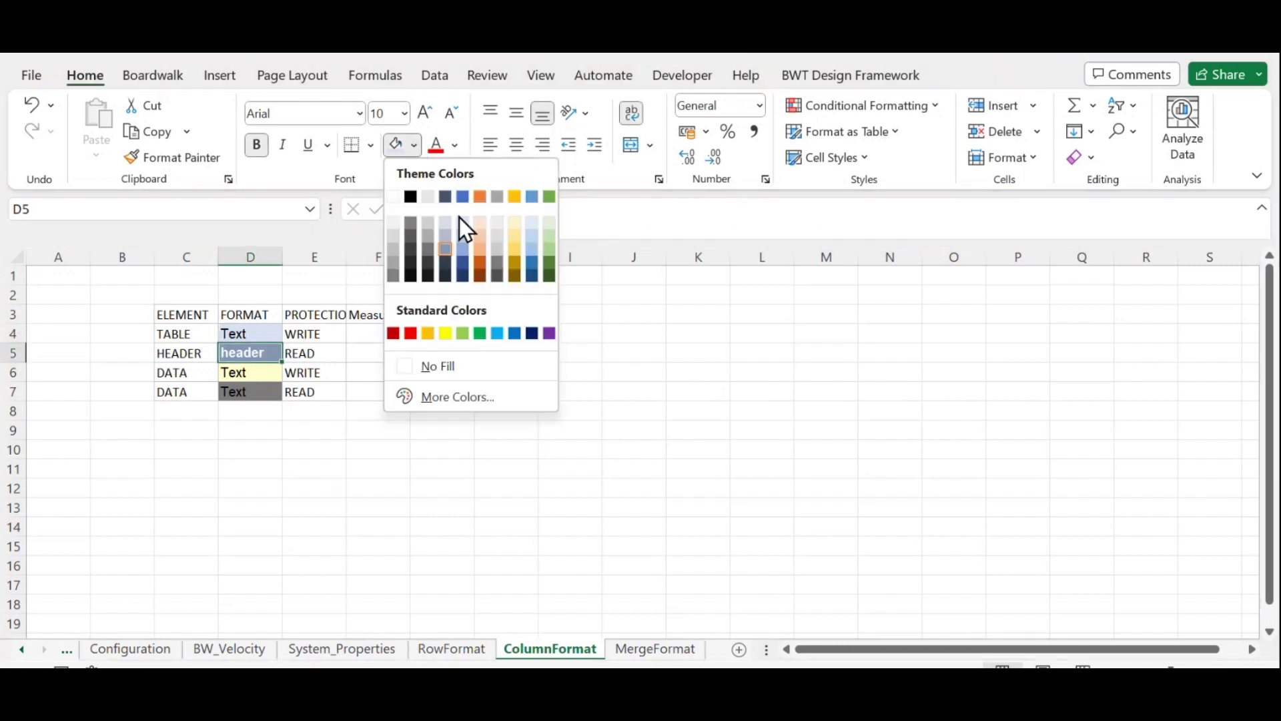
left_click(463, 264)
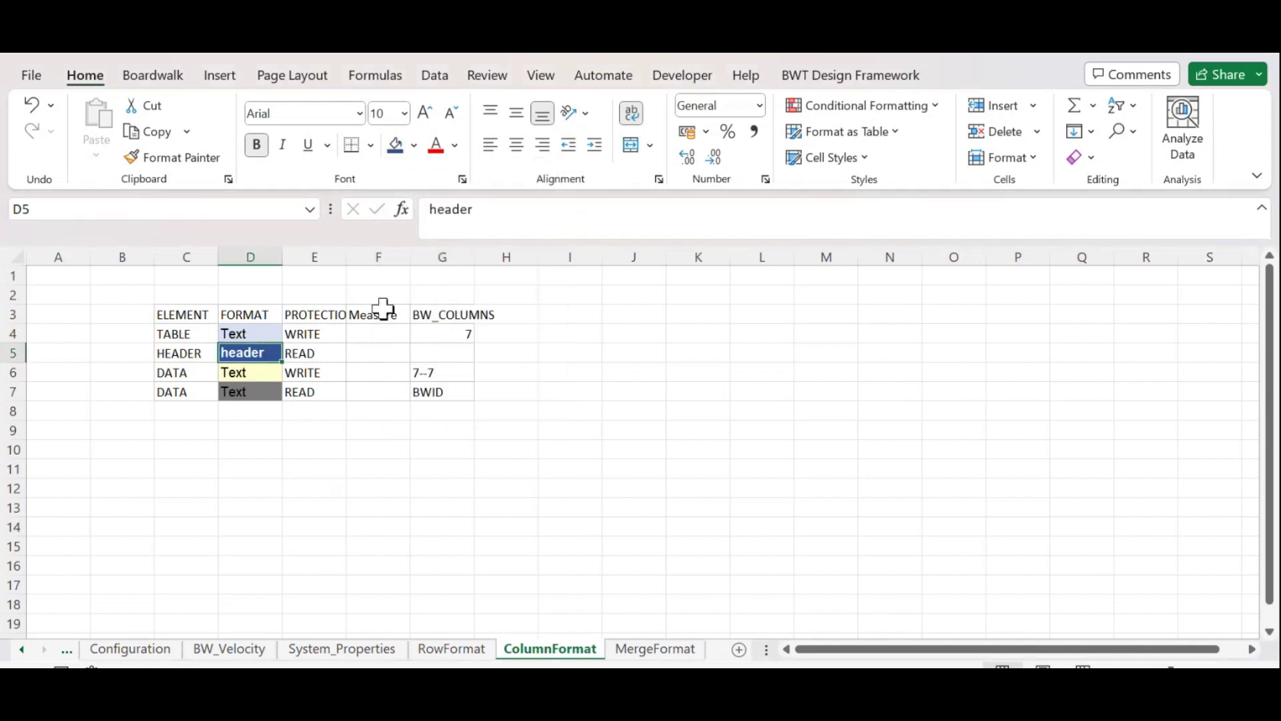
left_click(247, 374)
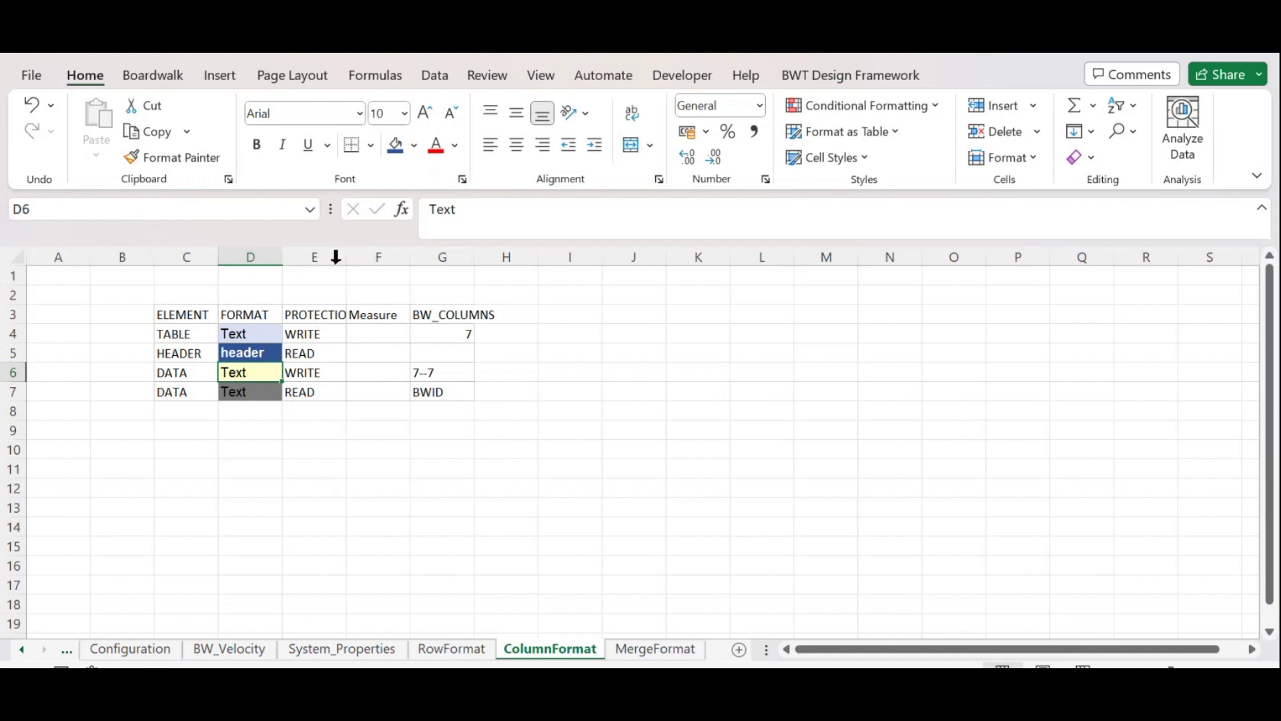
left_click(413, 148)
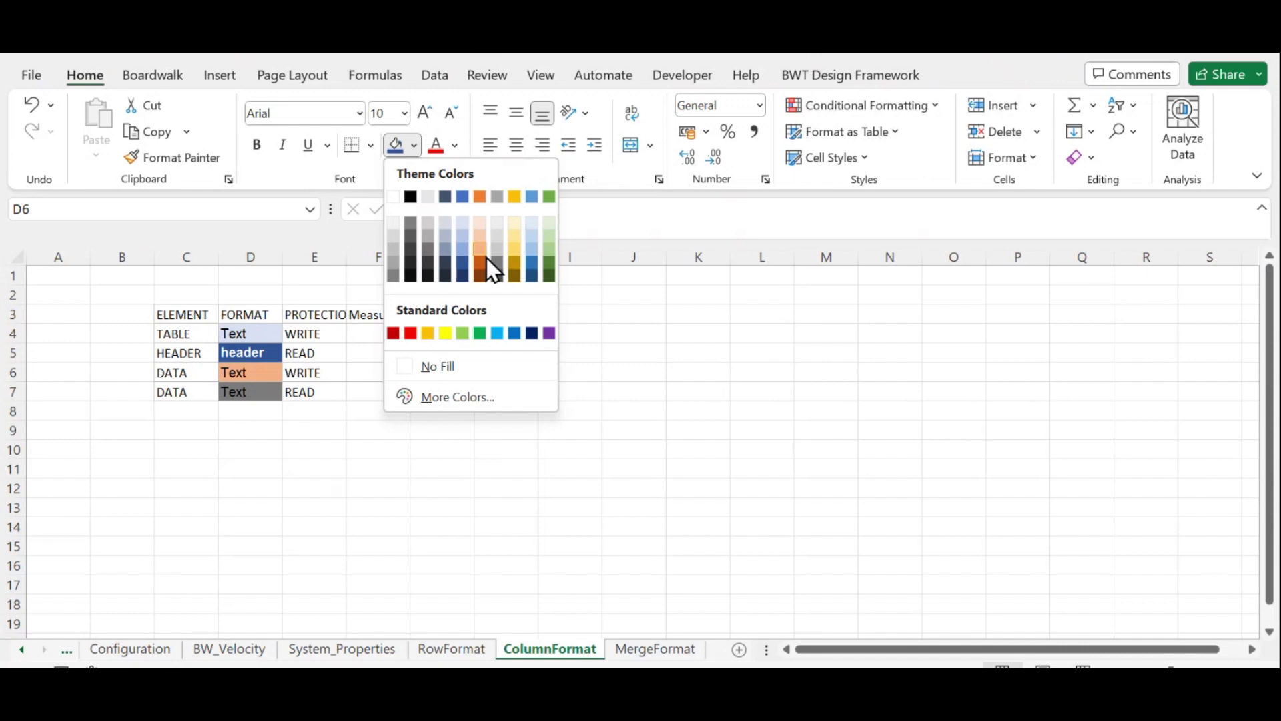
left_click(550, 251)
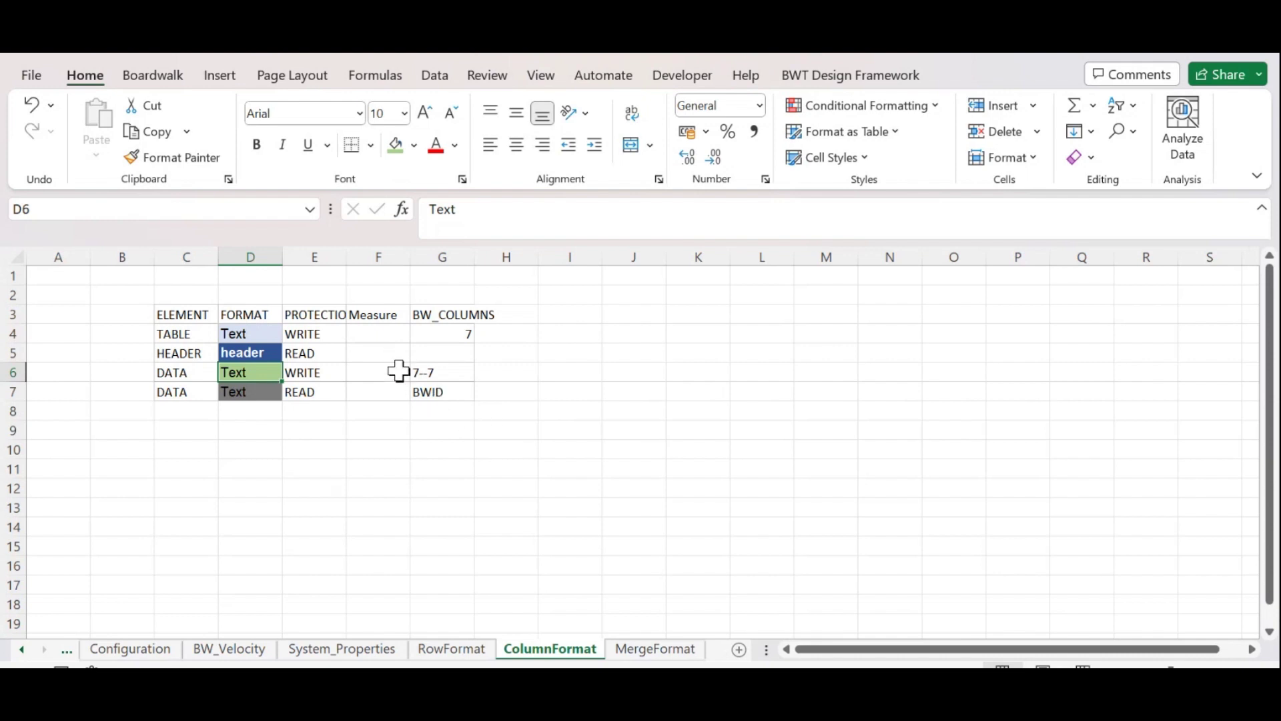
Go to the Daily Transaction application sheet.
left_click(826, 74)
left_click(97, 160)
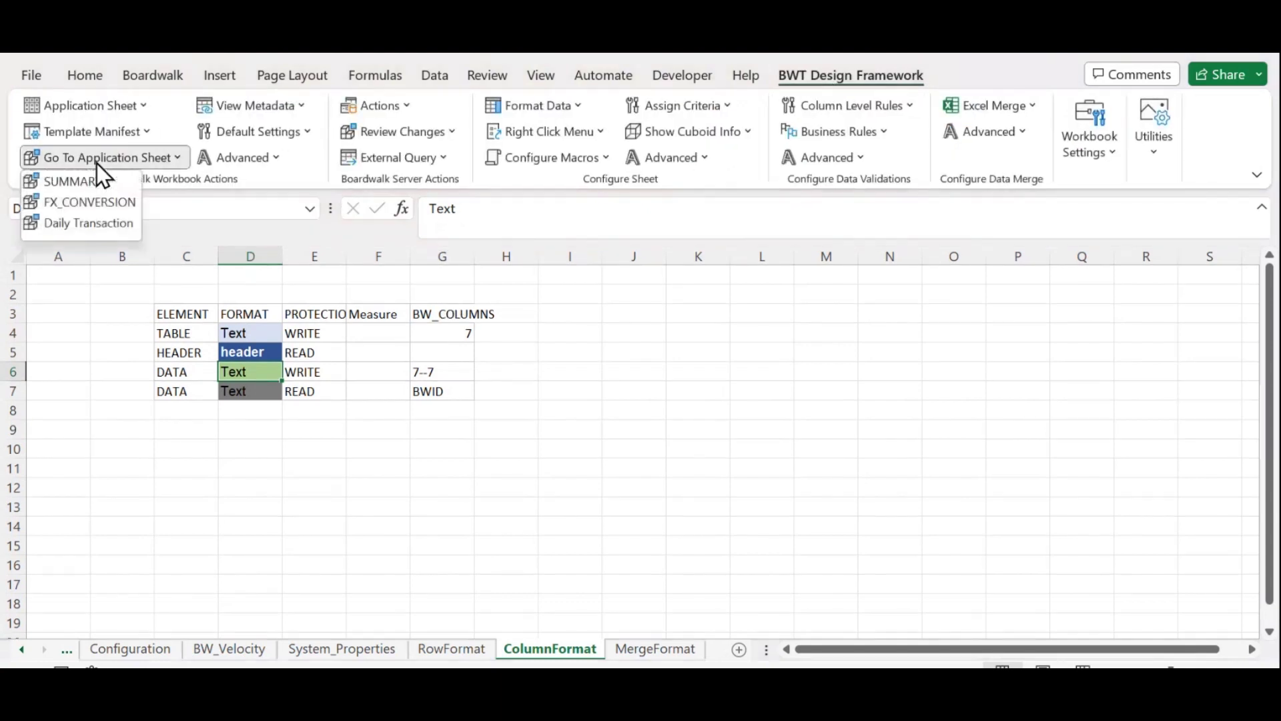
left_click(80, 227)
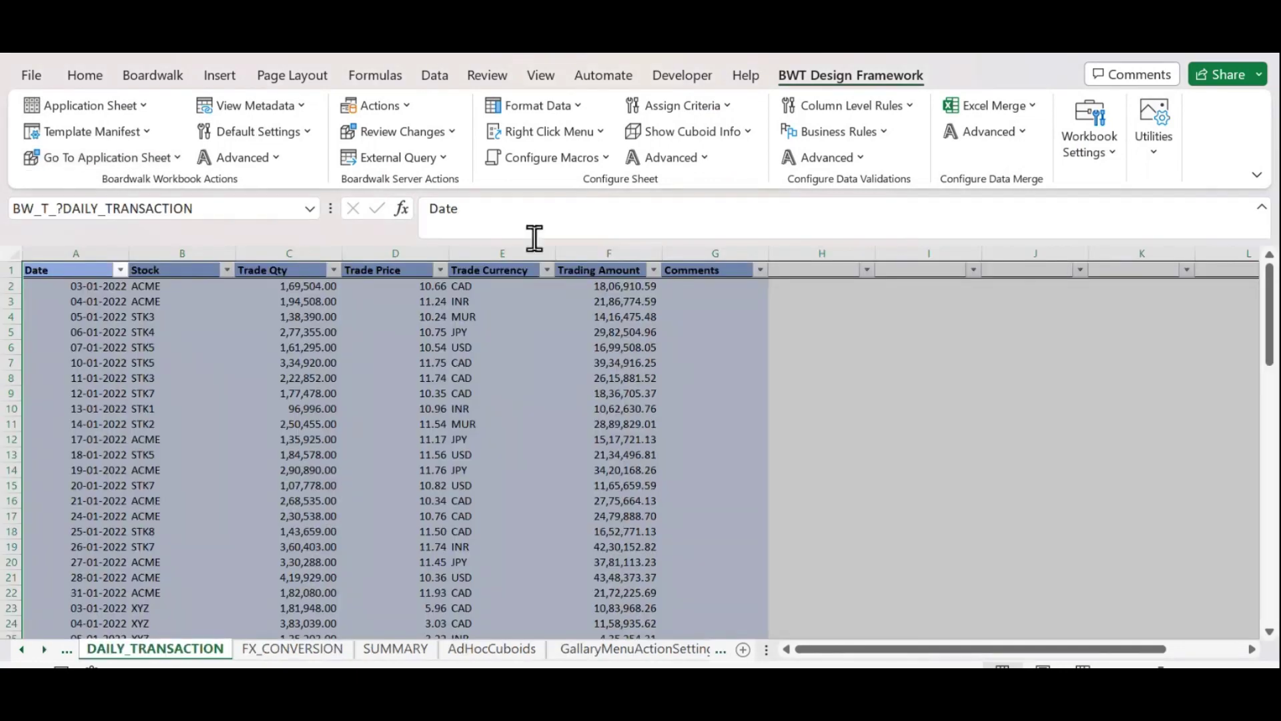
Assign COLUMNFORMAT_DAILY_TRANSACTION to the Daily Transaction cuboid and dismiss the confirmation.
left_click(550, 107)
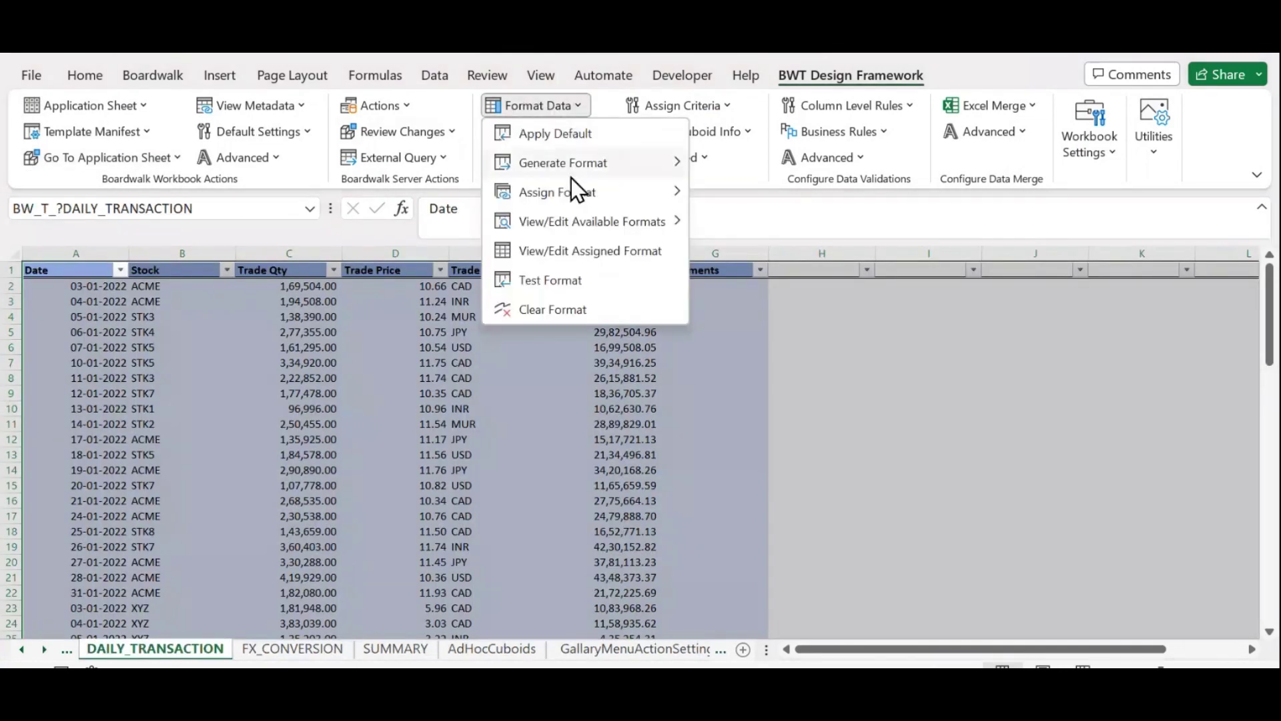
mouse_move(572, 191)
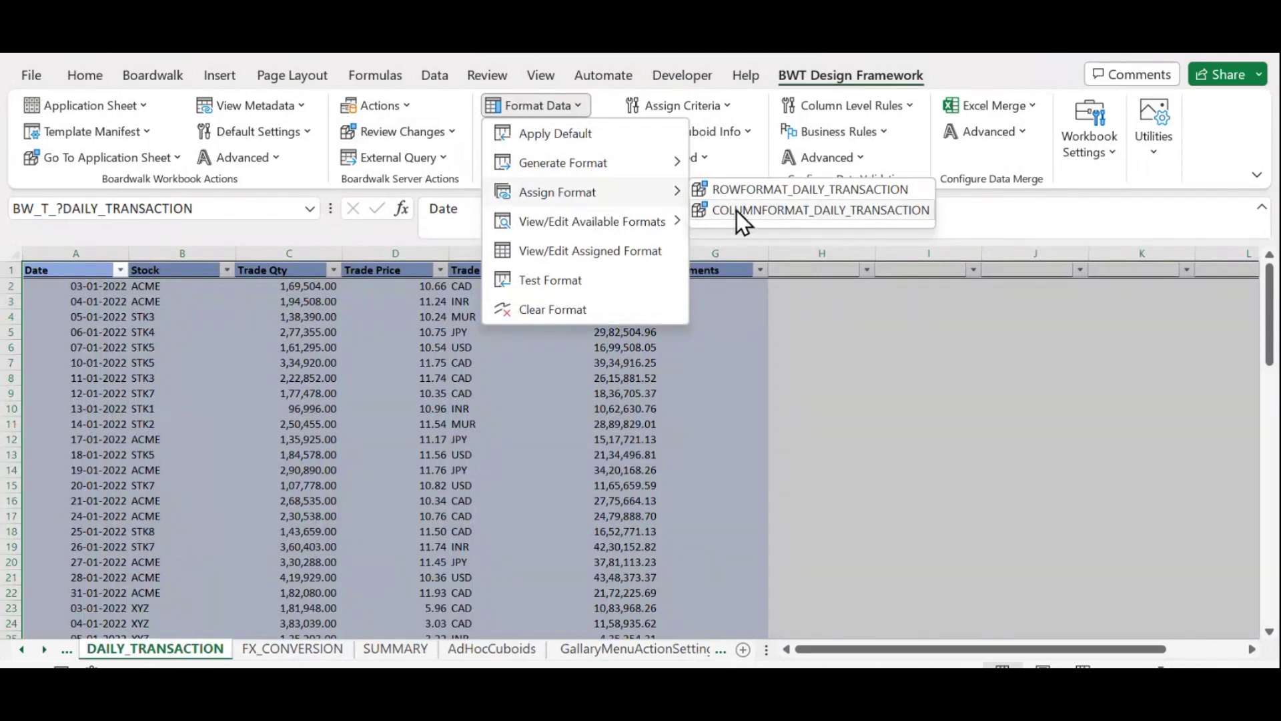
left_click(782, 211)
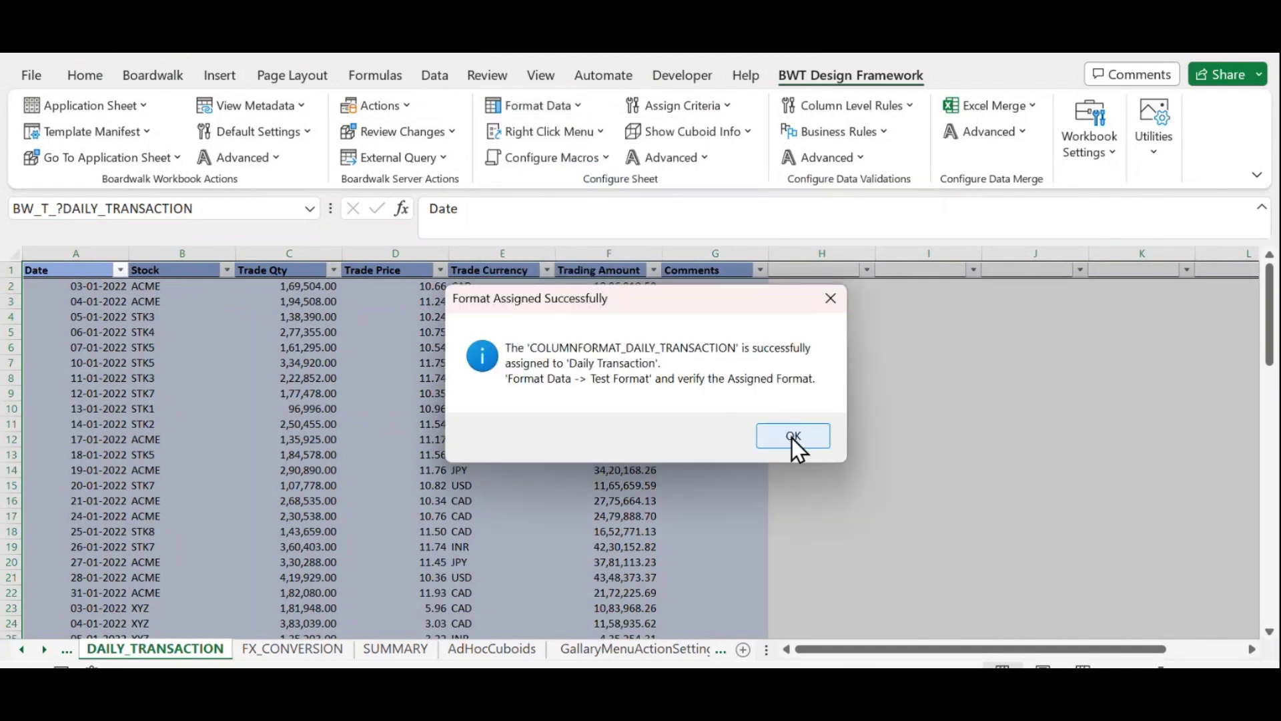
left_click(795, 437)
left_click(543, 112)
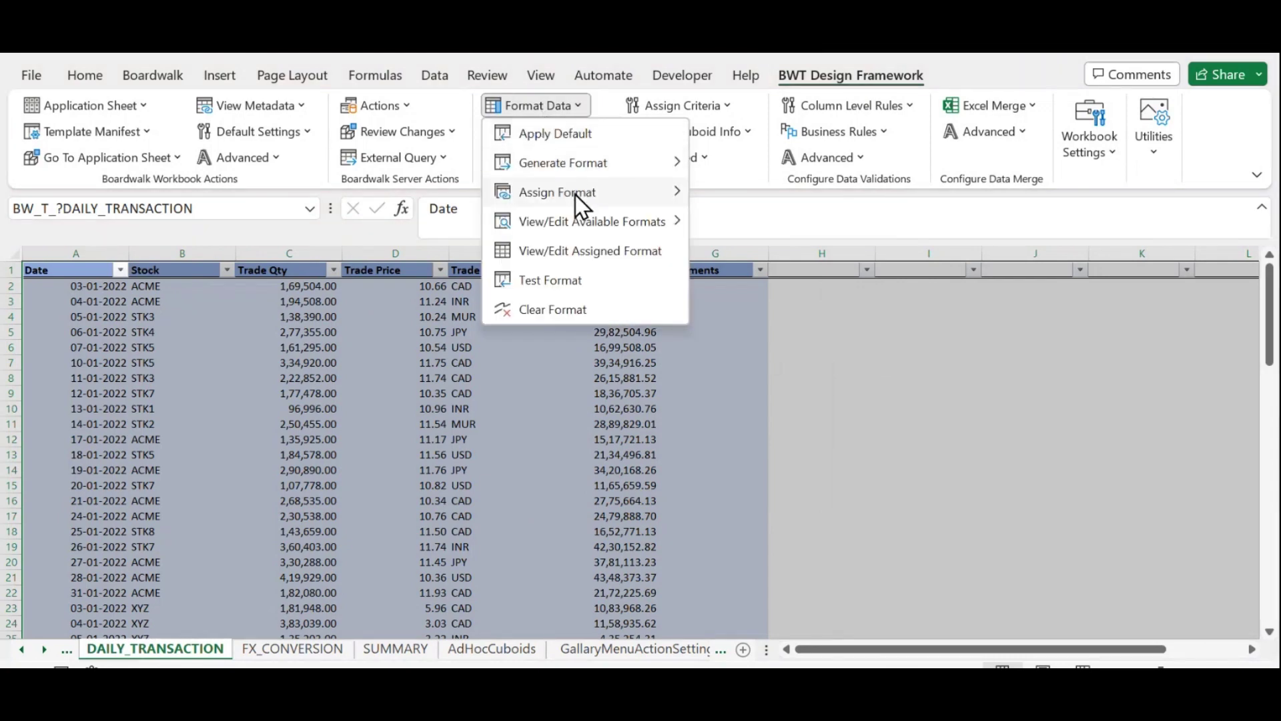
Test the format and scroll to check the dark blue header, light blue body and green Comments column.
mouse_move(640, 198)
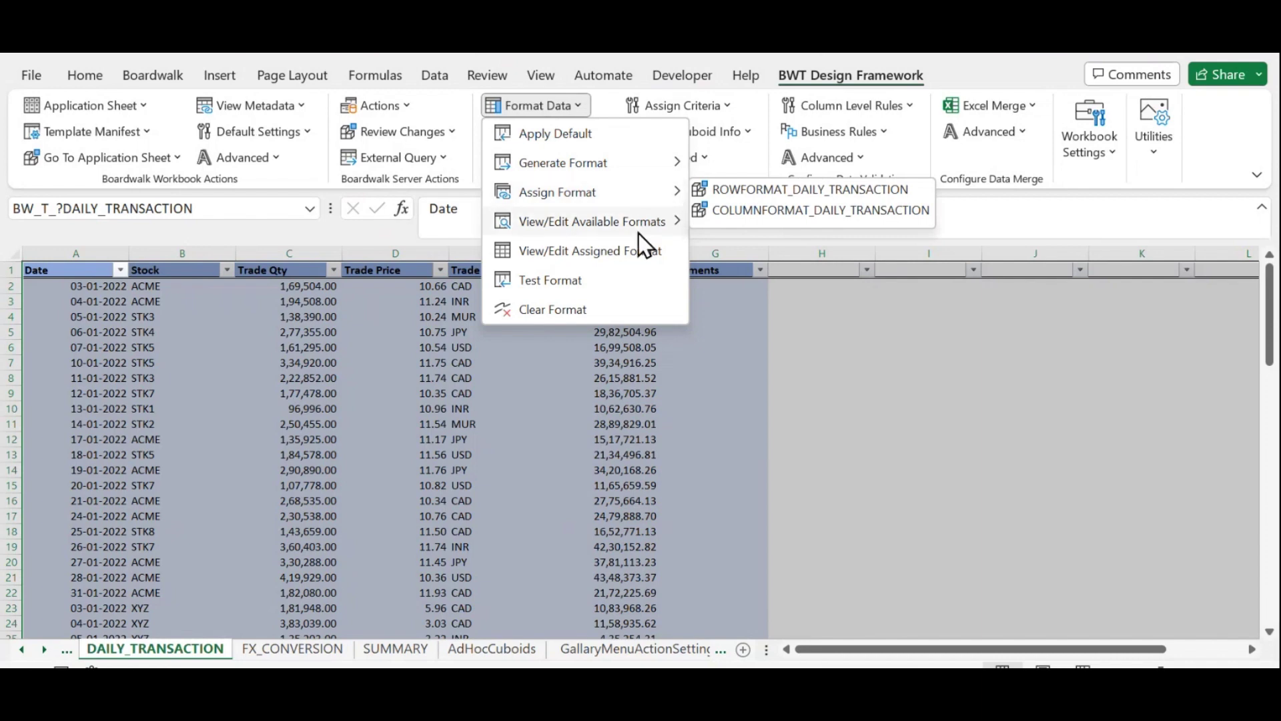
left_click(614, 287)
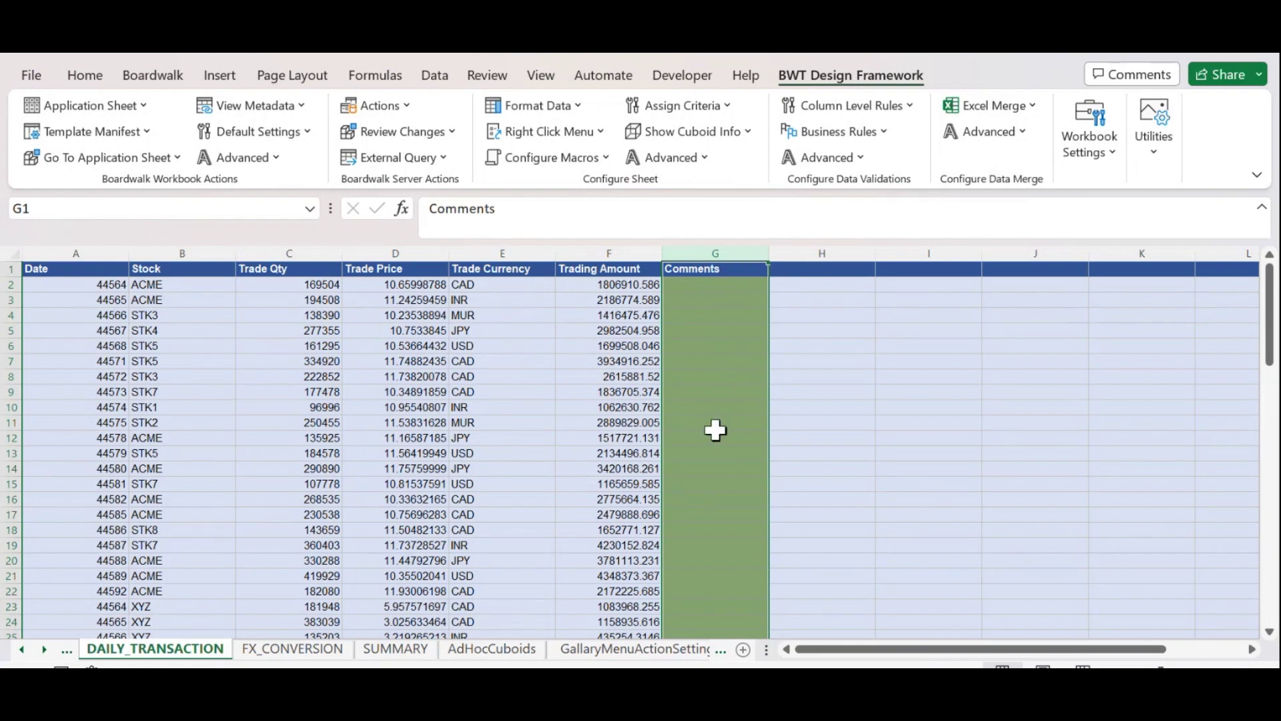
scroll(715, 431, "down", 15)
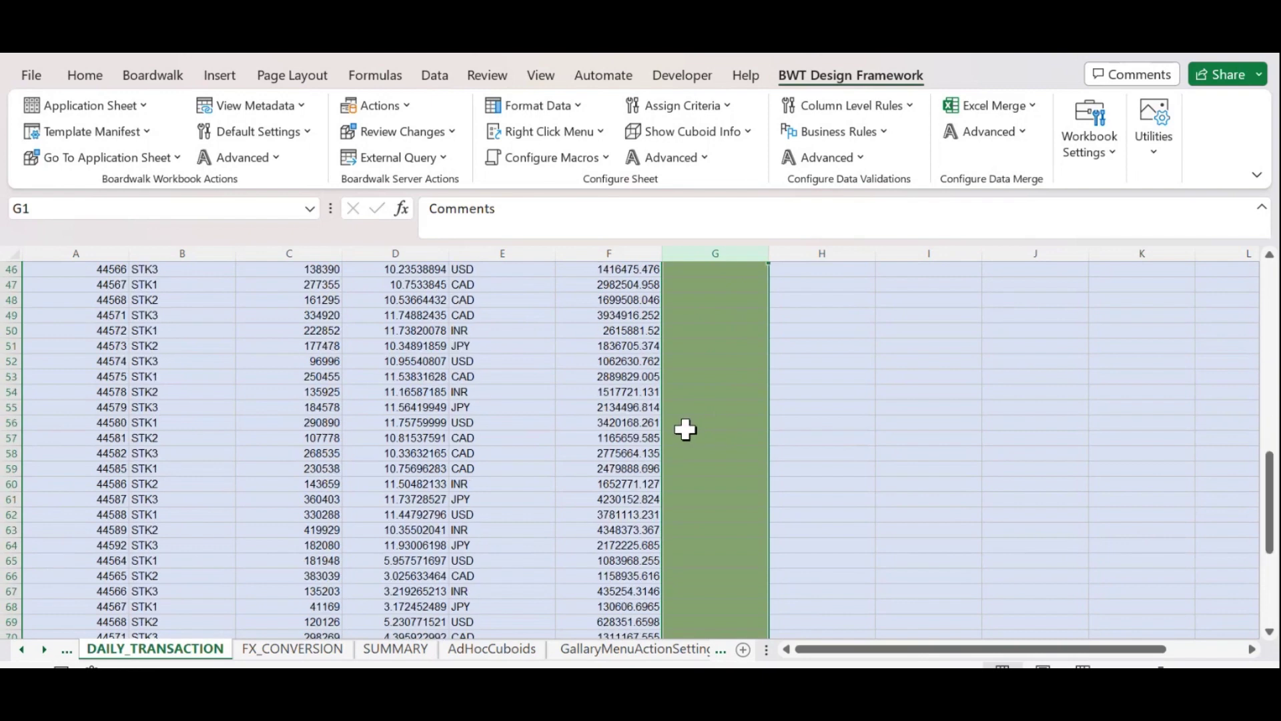
scroll(685, 429, "down", 5)
scroll(701, 367, "up", 20)
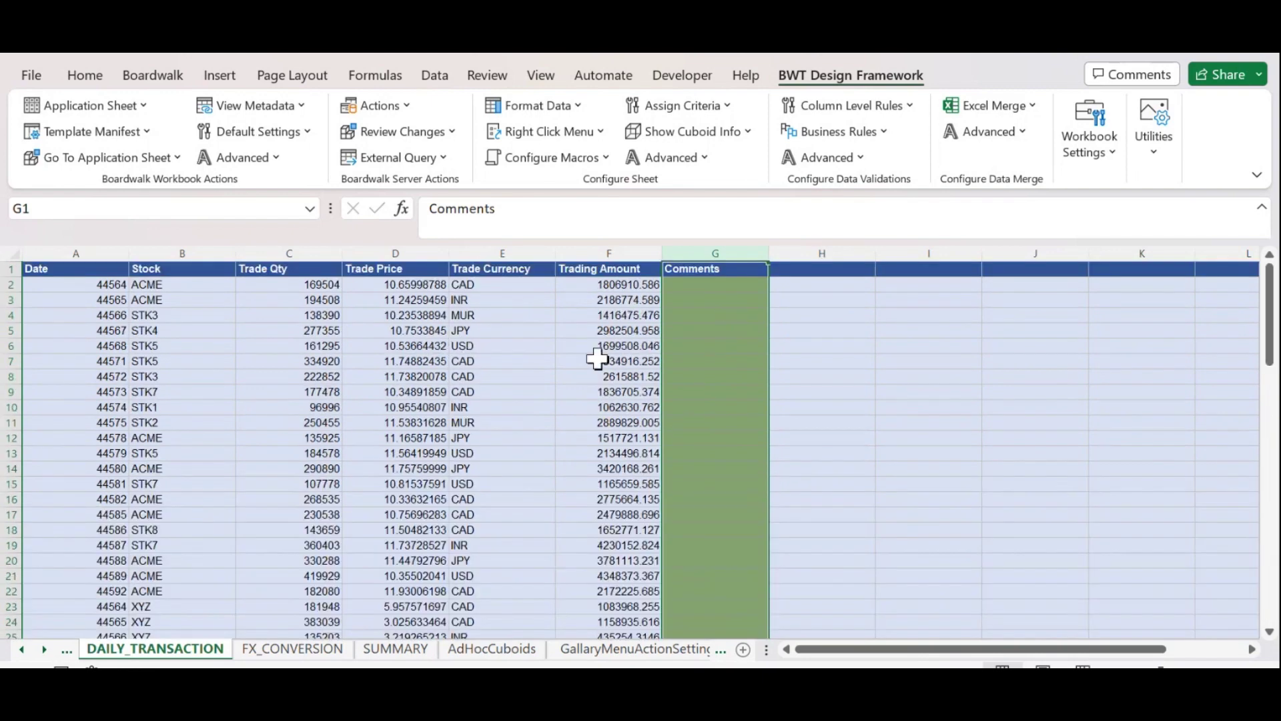